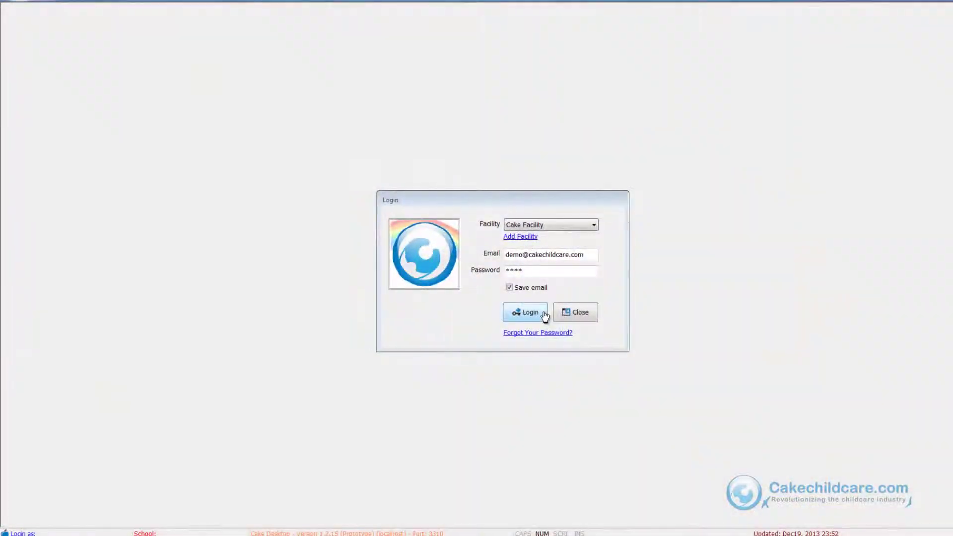
Step: Log in to the facility and open the Staff List, selecting its one active staff member
left_click(545, 315)
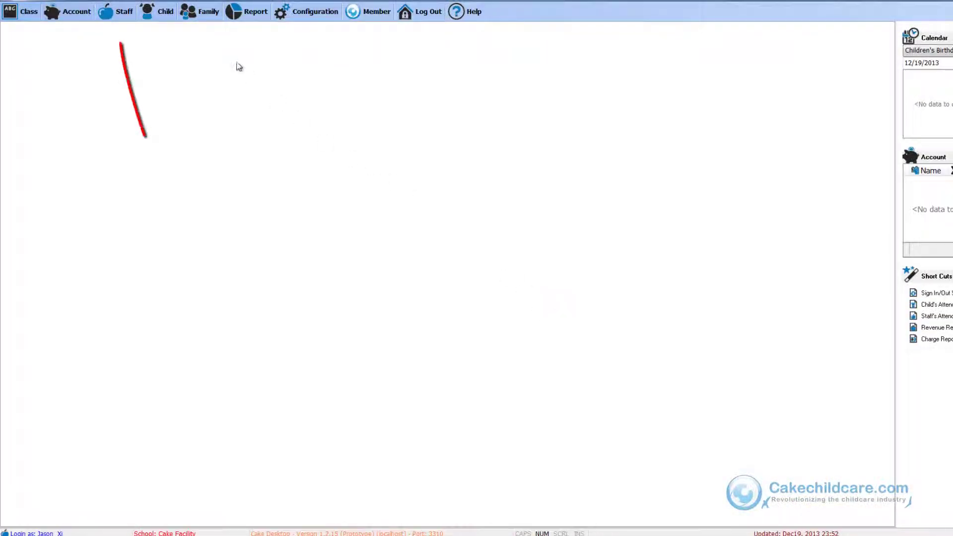
left_click(131, 16)
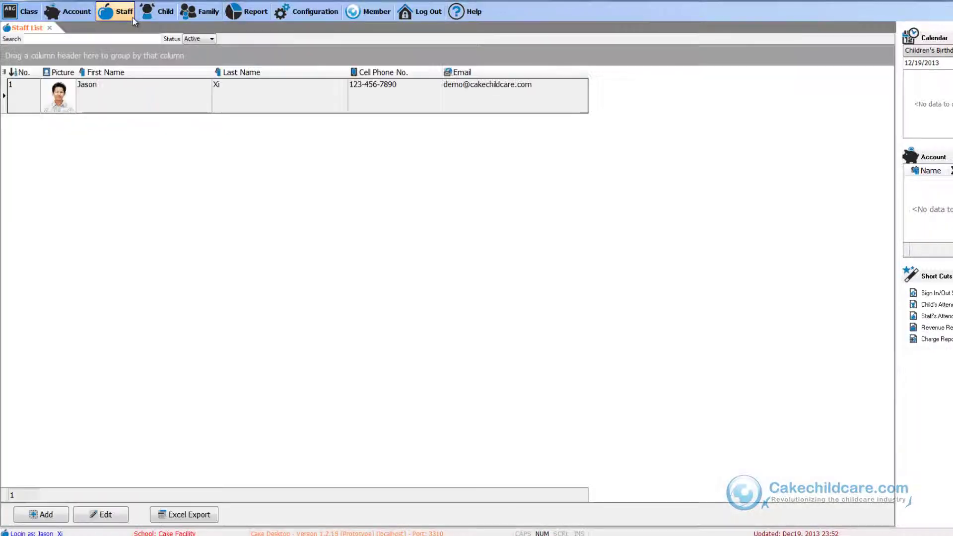
left_click(131, 111)
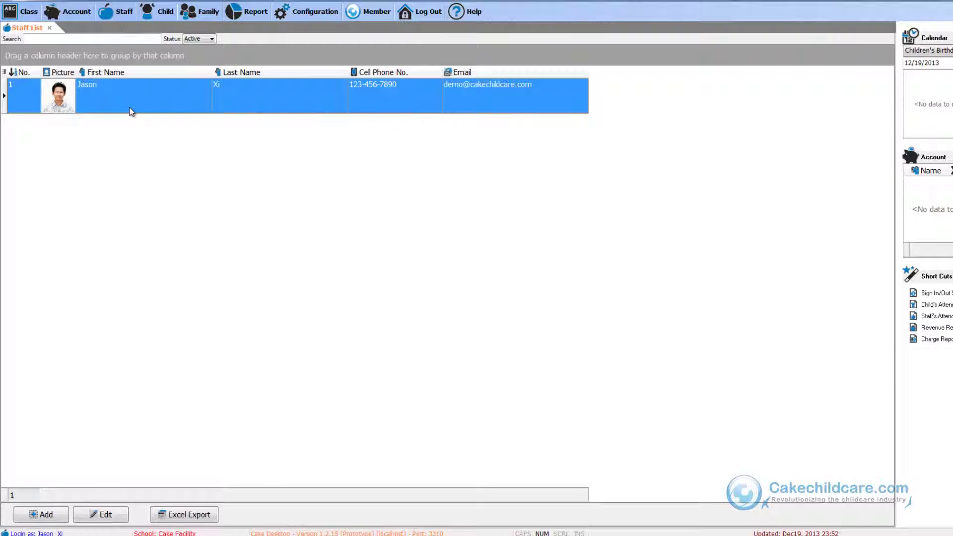
double_click(132, 112)
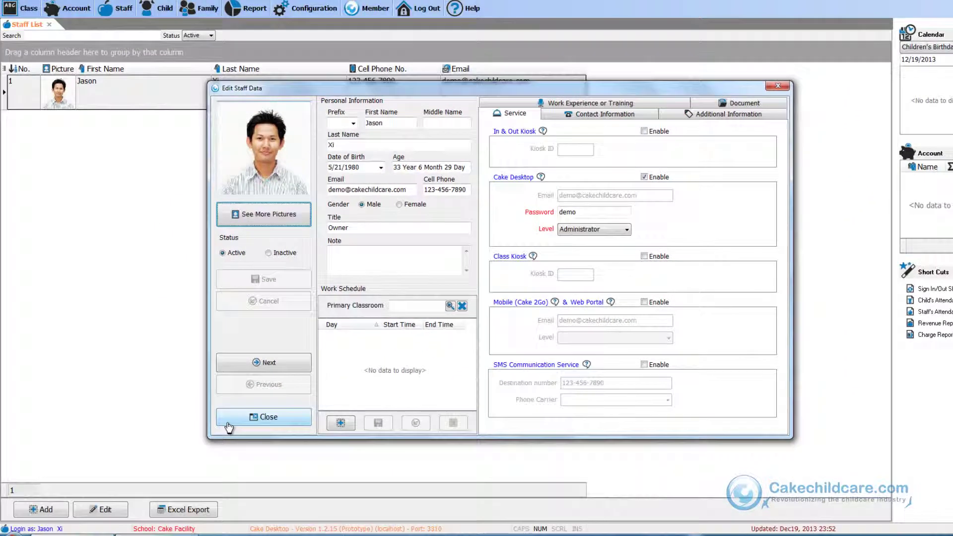
left_click(228, 423)
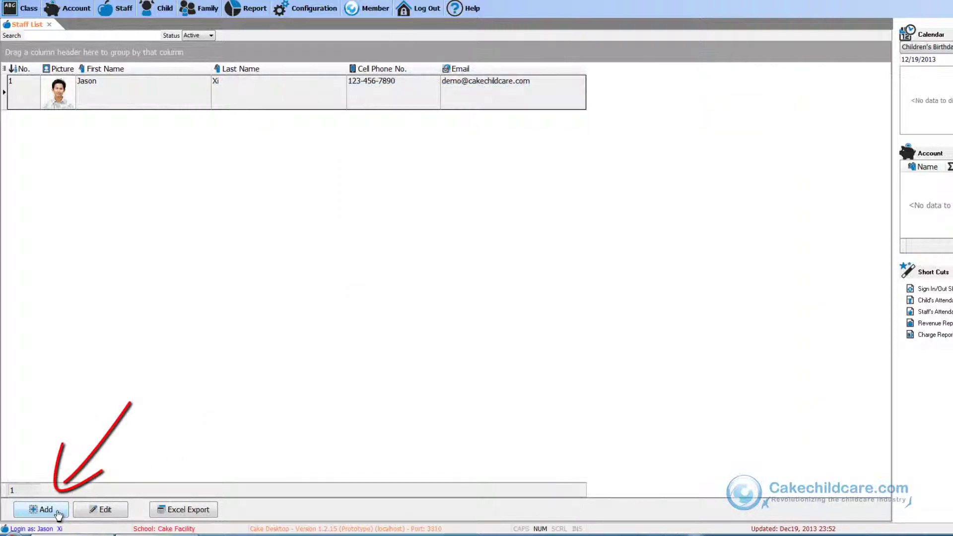
Step: Add a new staff record with prefix Ms., first, middle and last names, and birth date
left_click(56, 512)
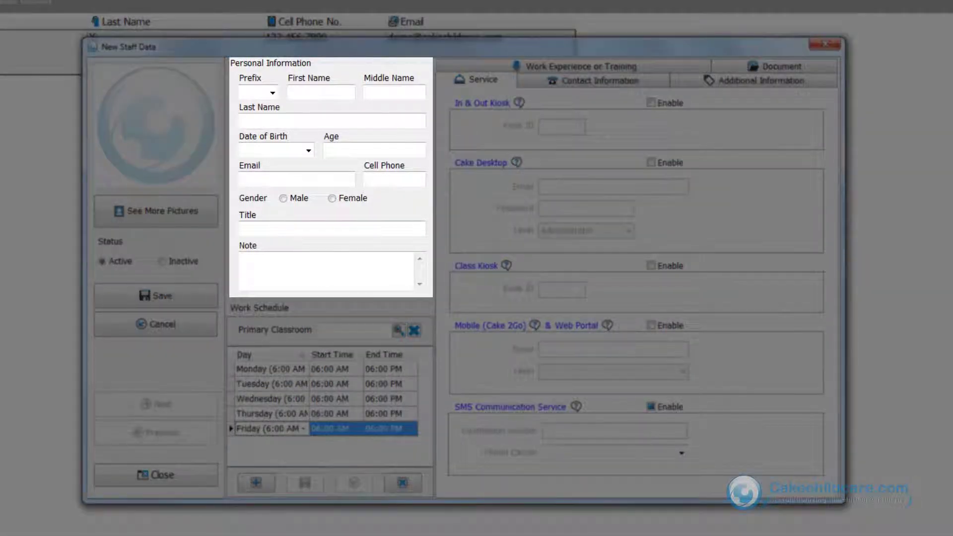
left_click(258, 92)
type("Ms.")
key("Tab")
key("Tab")
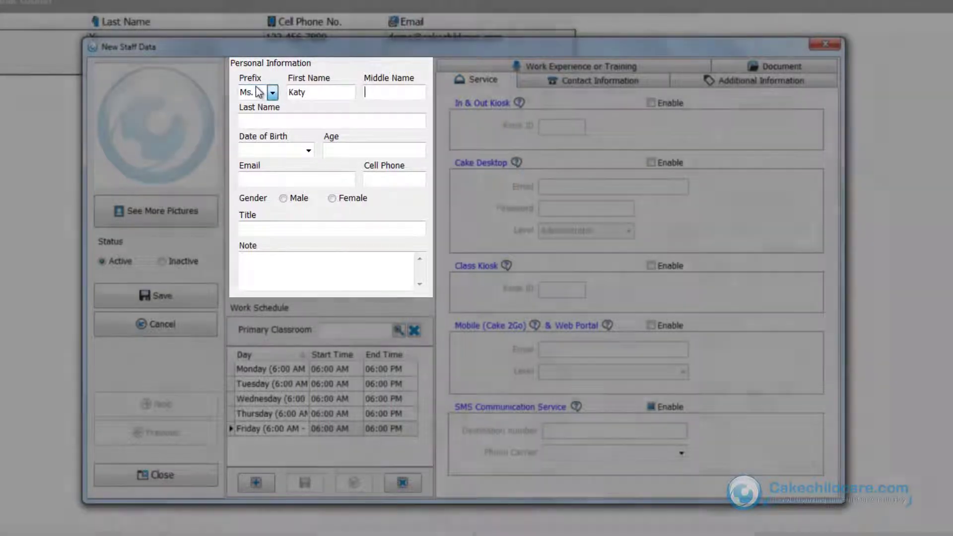
key("Tab")
key("Tab")
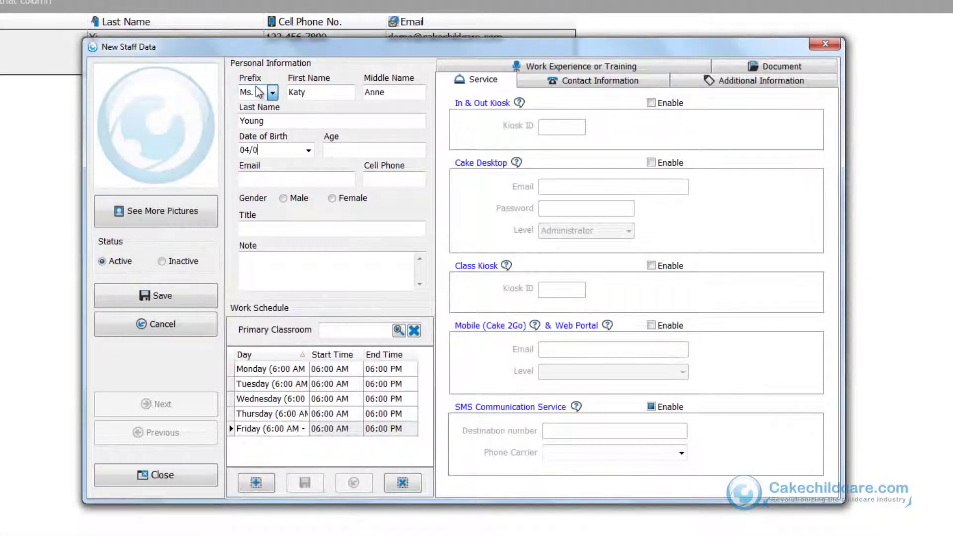
key("Tab")
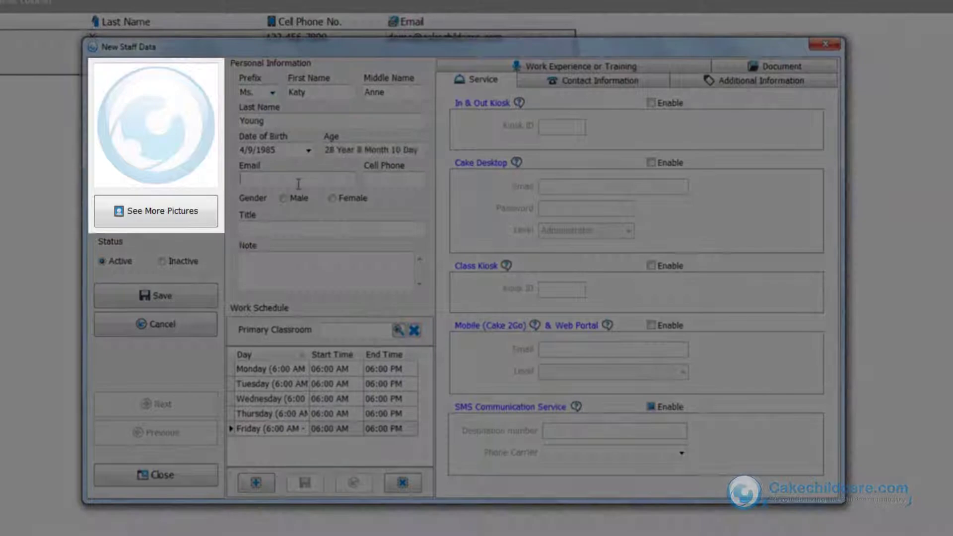
Step: Enter the staff member's email address and cell phone number
left_click(298, 184)
key("Tab")
Step: Set gender to Female, title to Director, and note 'Loves to smile'
left_click(332, 198)
left_click(307, 232)
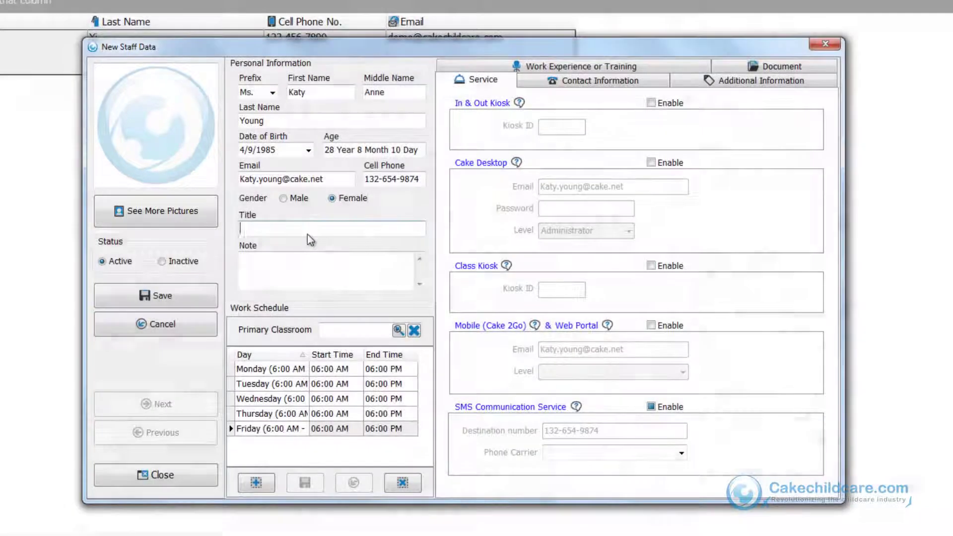
type("Director")
left_click(311, 258)
type("Loves to smile")
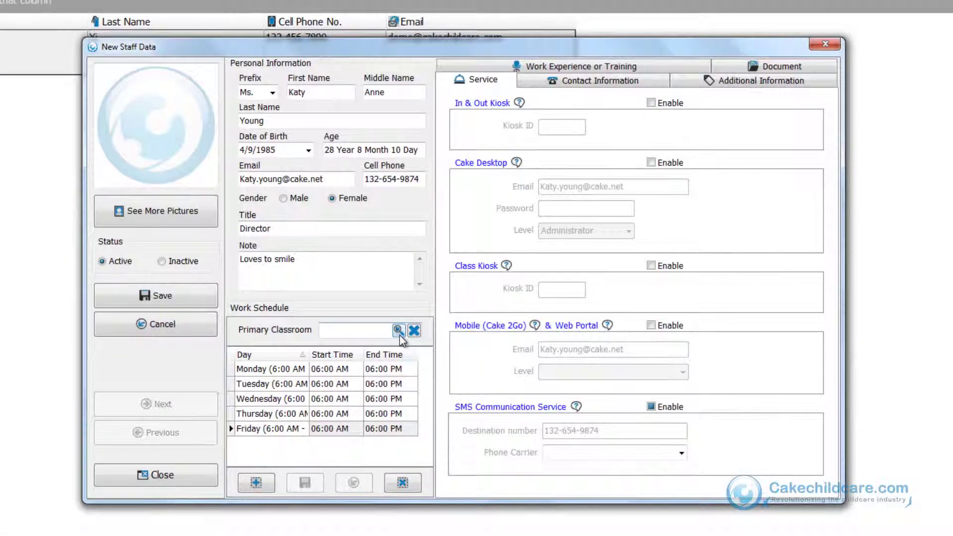
left_click(400, 335)
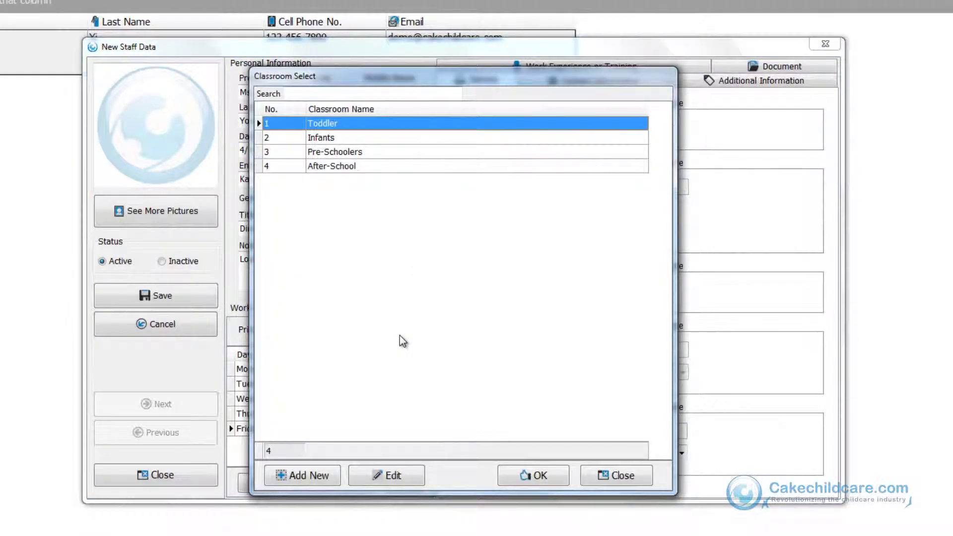
Step: Discard an unsaved new classroom, then select Infants in Classroom Select
left_click(311, 477)
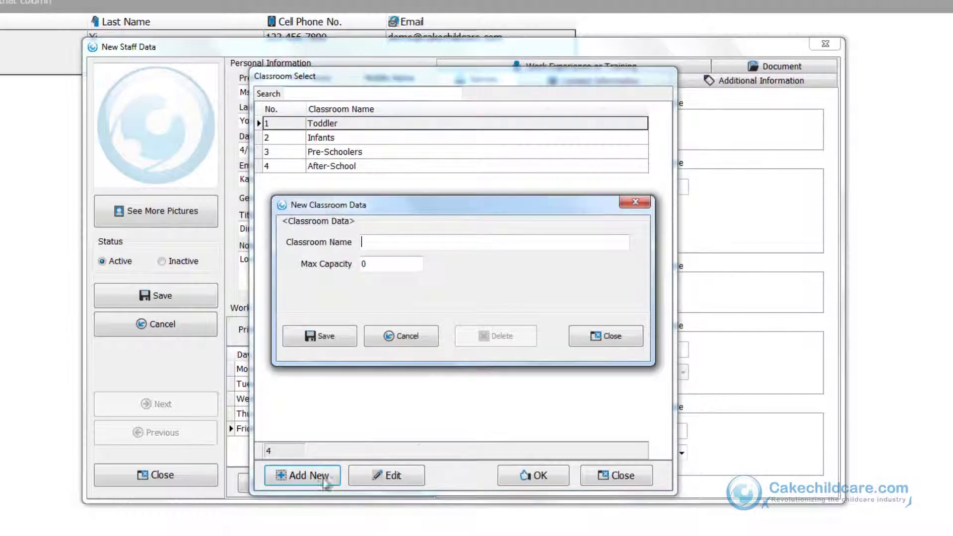
left_click(612, 340)
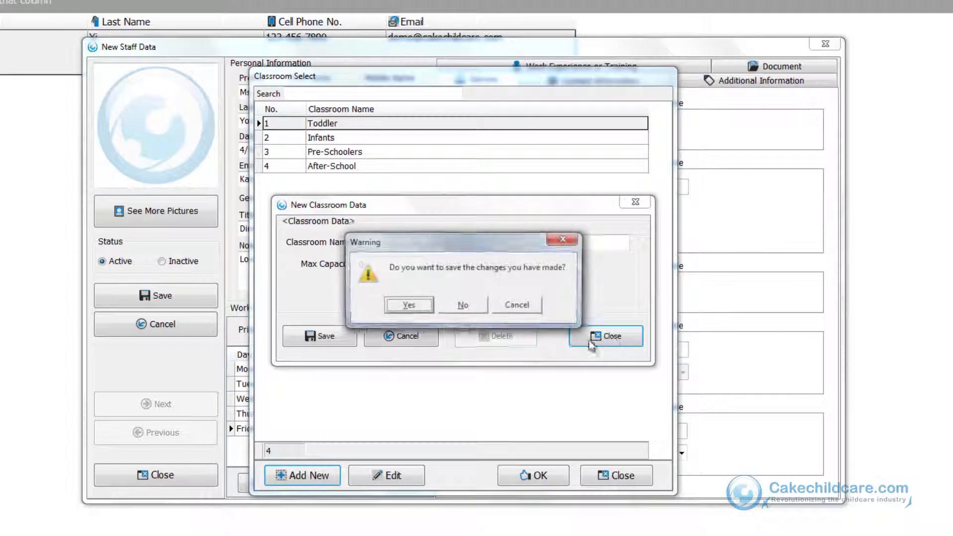
left_click(462, 306)
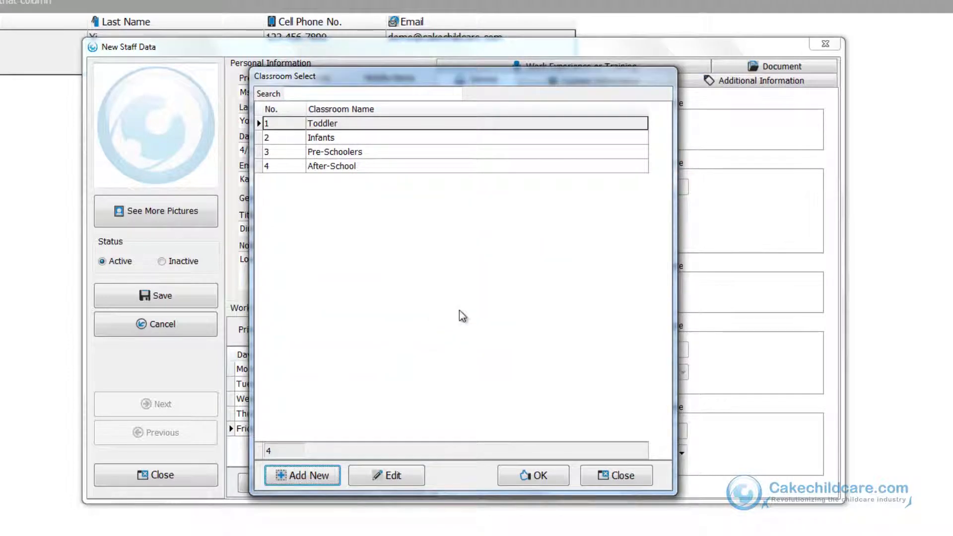
left_click(400, 138)
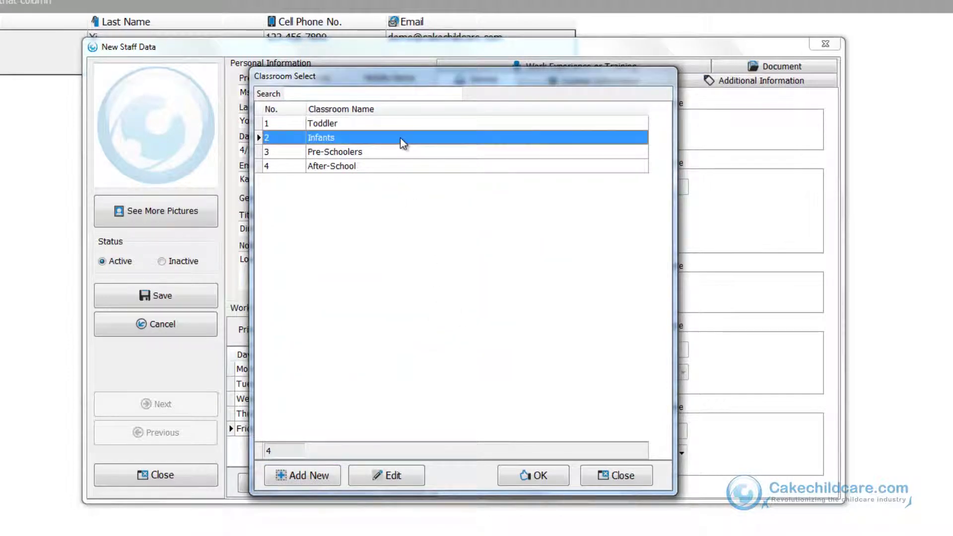
Step: Confirm Infants as primary classroom and set Monday's hours to 07:55 AM–05:00 PM
left_click(502, 485)
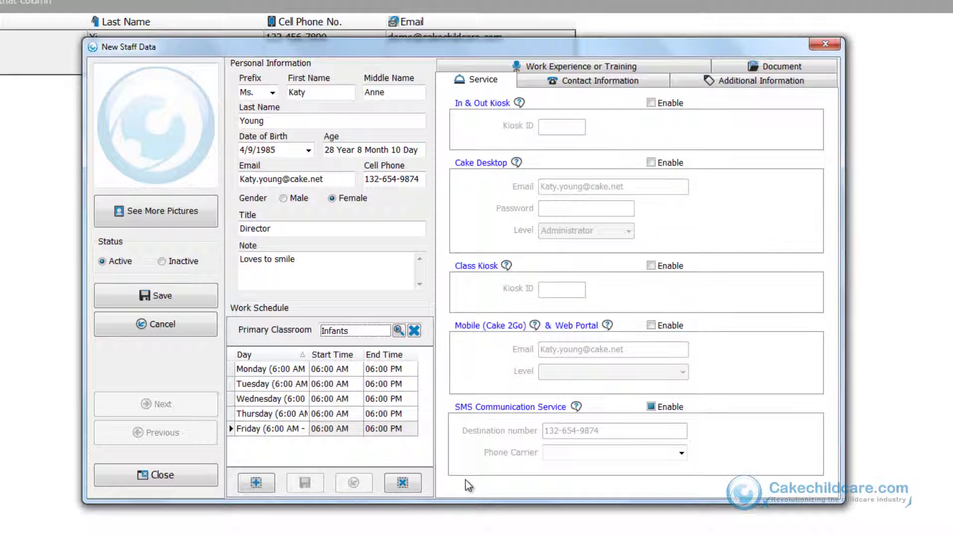
left_click(331, 370)
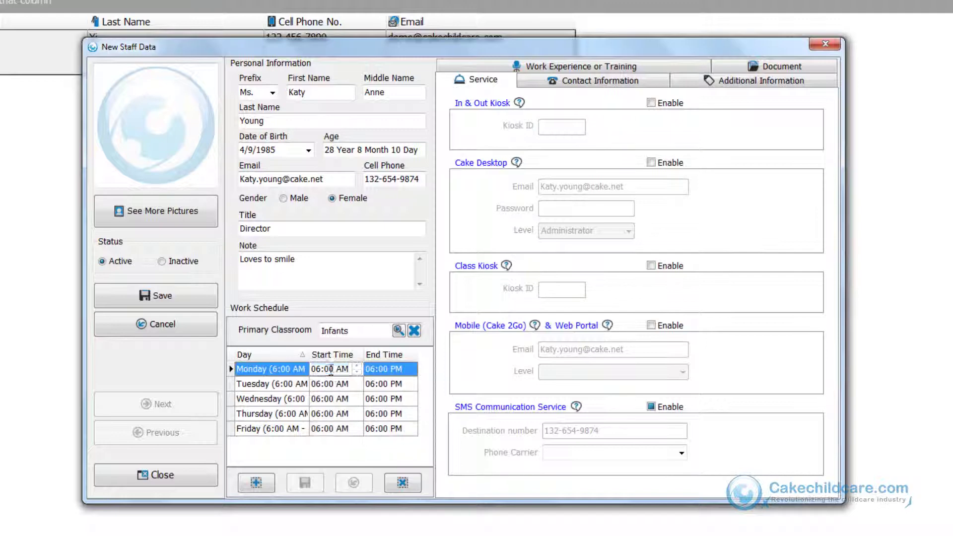
type("7:55")
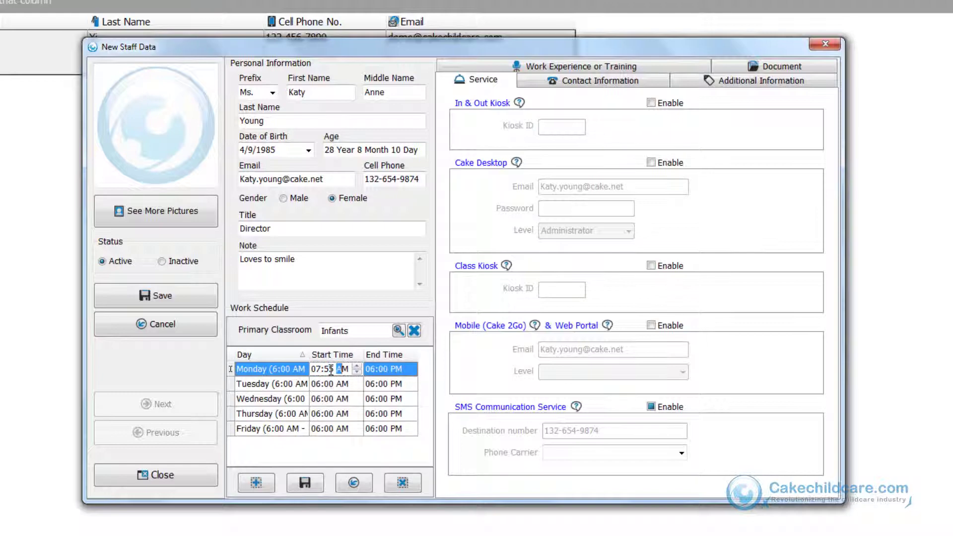
key("Tab")
type("5")
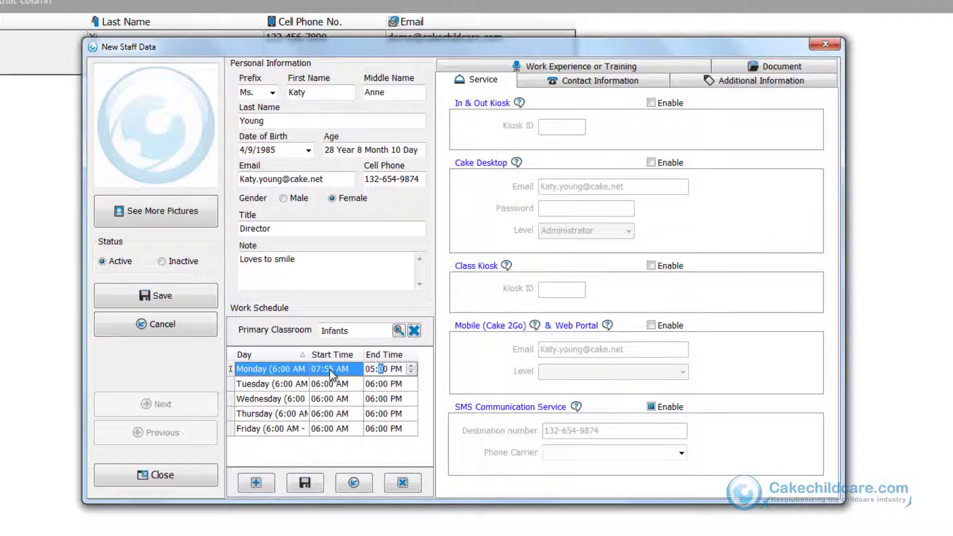
left_click(330, 370)
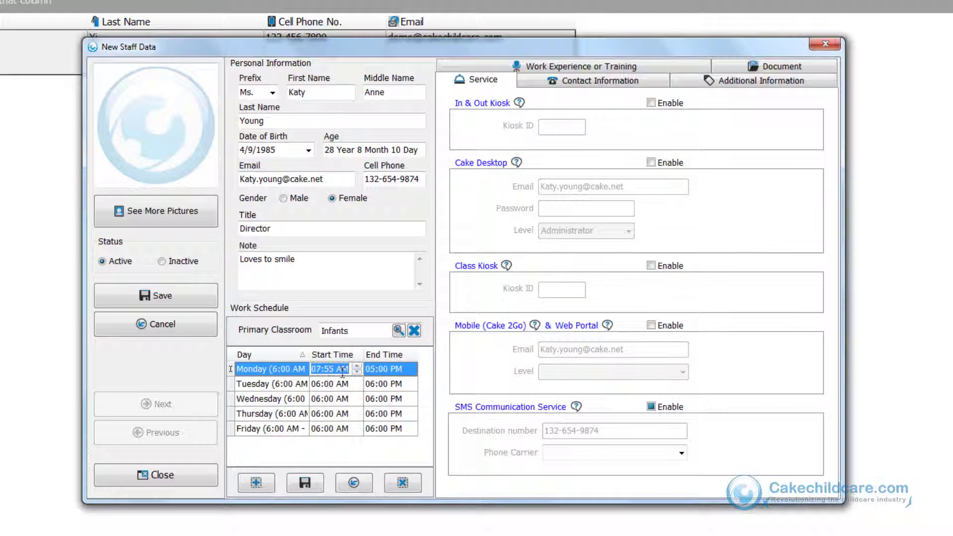
key("ctrl+c")
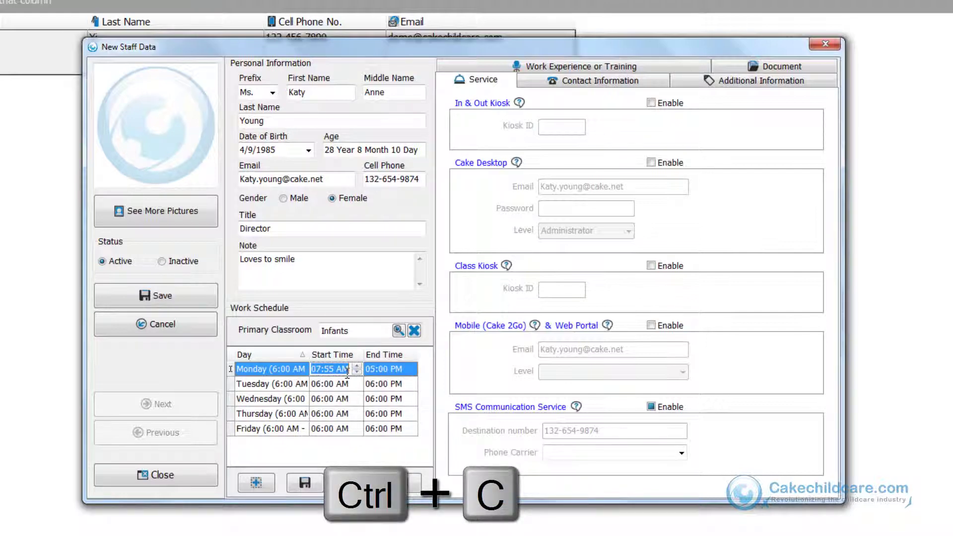
Step: Paste the 07:55 AM start time into Tuesday through Friday
left_click(347, 385)
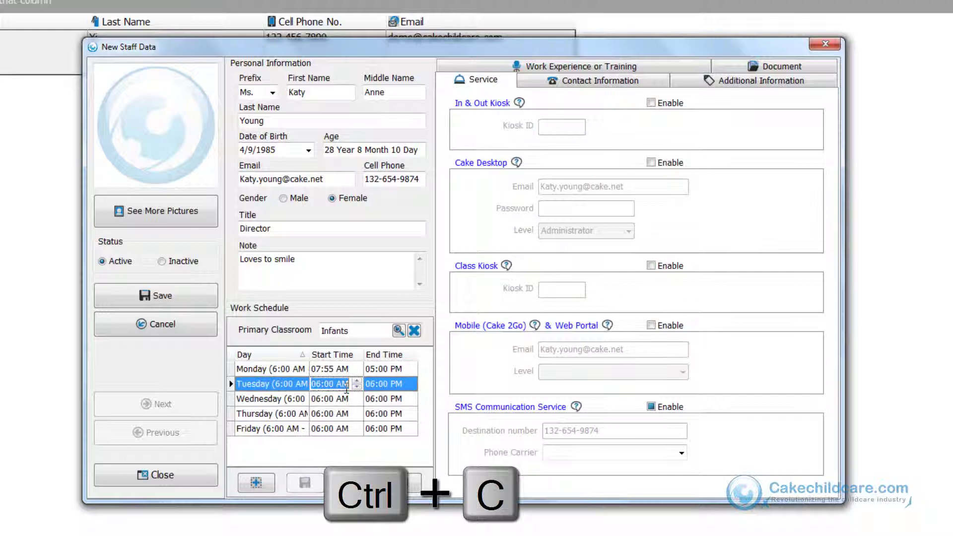
key("ctrl+v")
left_click(341, 398)
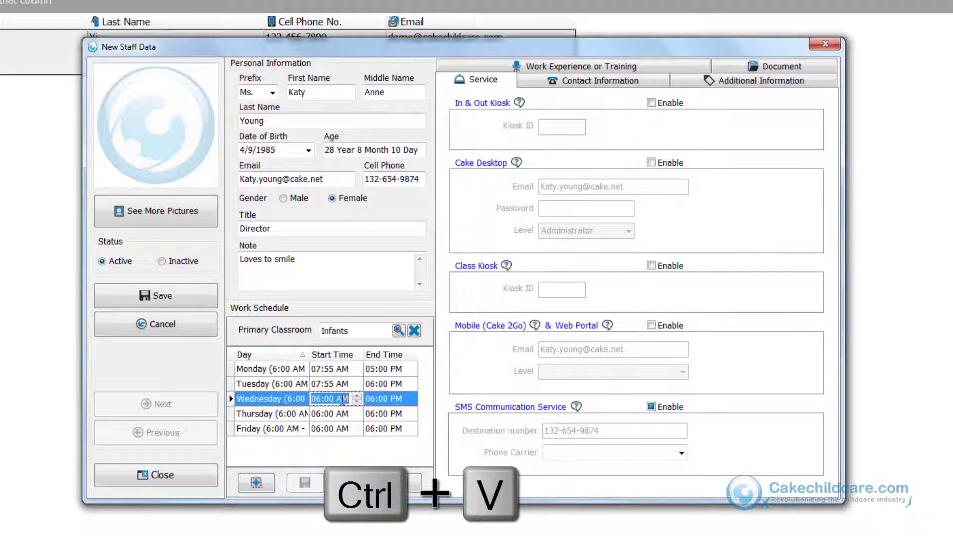
key("ctrl+v")
left_click(345, 414)
key("ctrl+v")
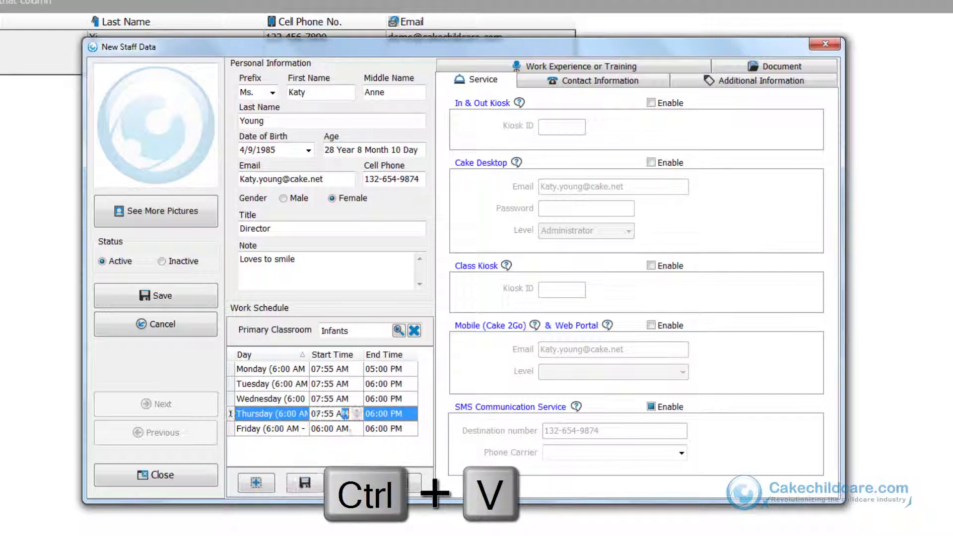
left_click(344, 428)
key("ctrl+v")
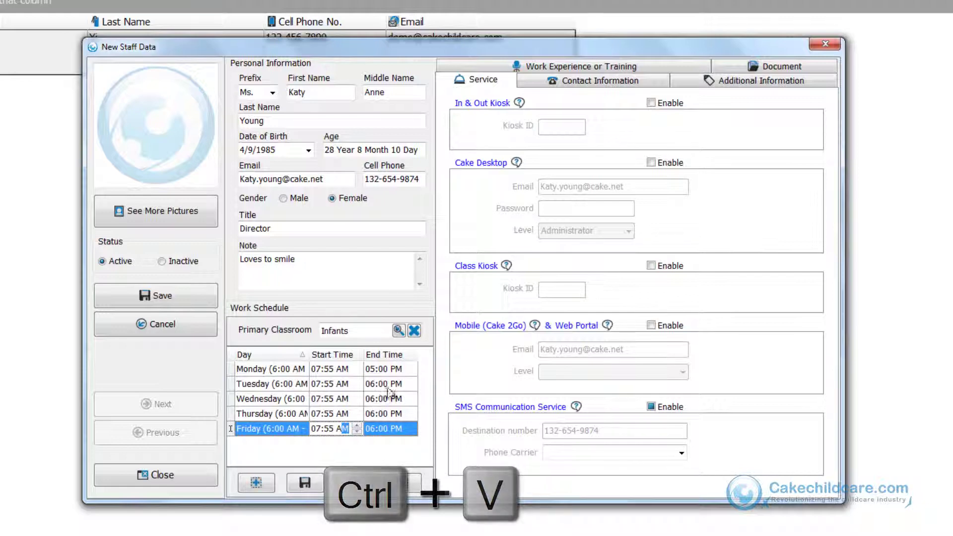
Step: Set Tuesday through Friday end times to 05:00 PM and save the schedule
left_click(406, 372)
left_click(406, 370)
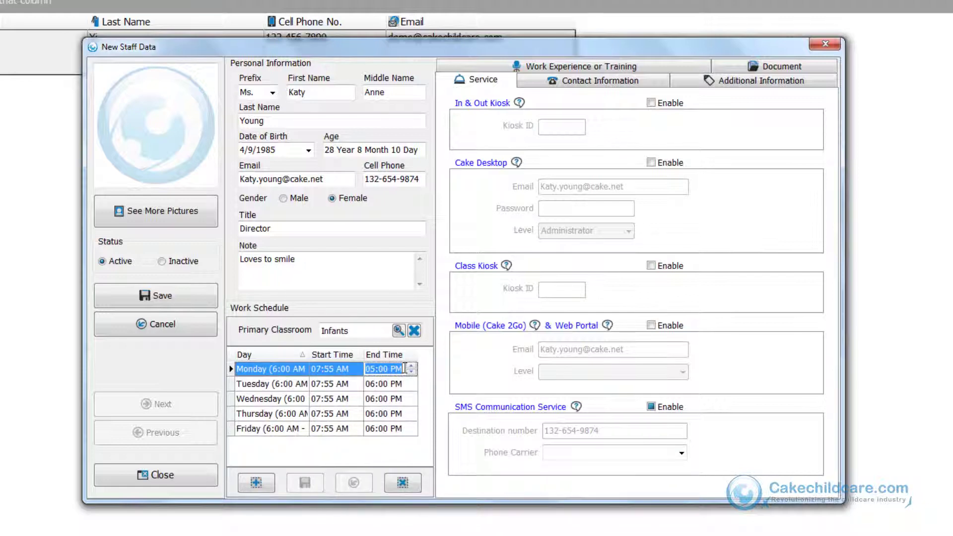
key("ctrl+c")
key("Down")
key("ctrl+v")
key("Down")
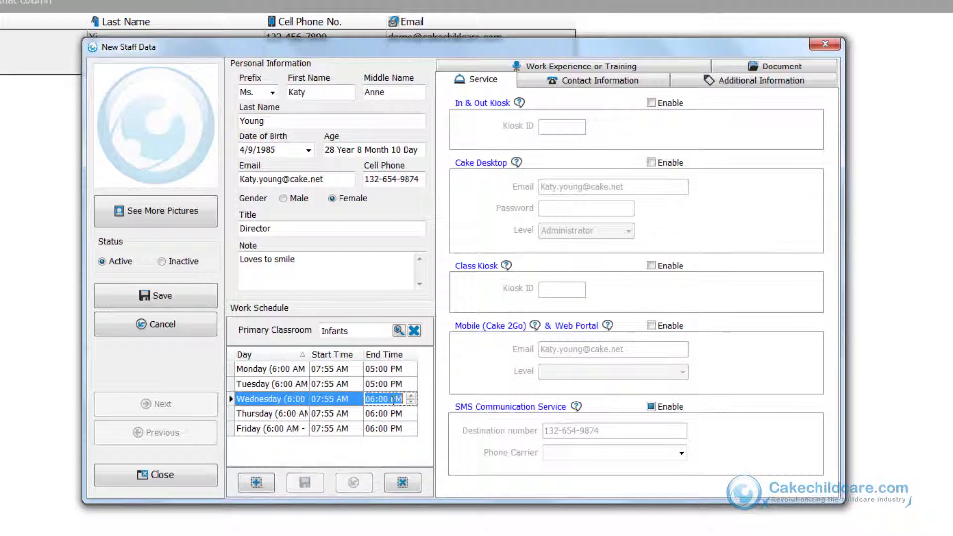
key("ctrl+v")
key("Down")
key("ctrl+v")
key("Down")
key("ctrl+v")
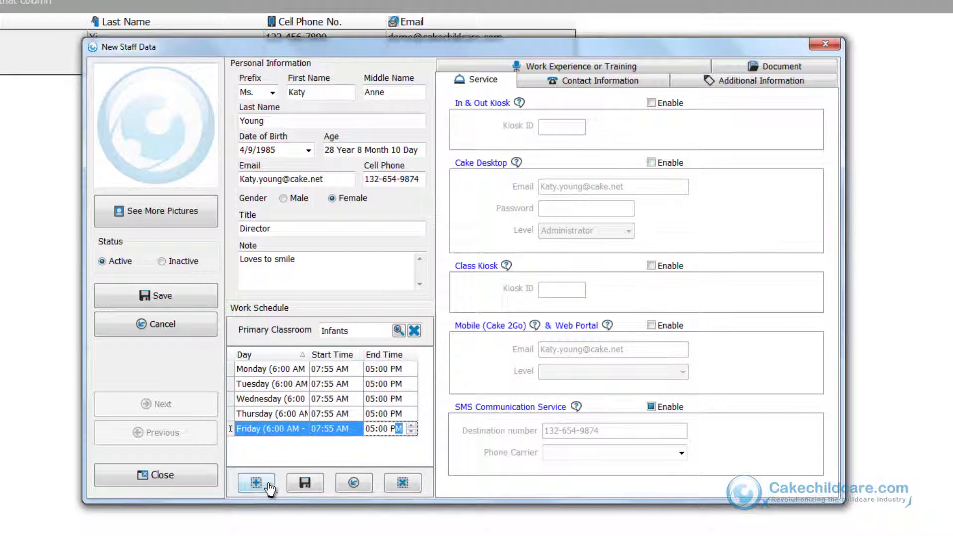
left_click(305, 483)
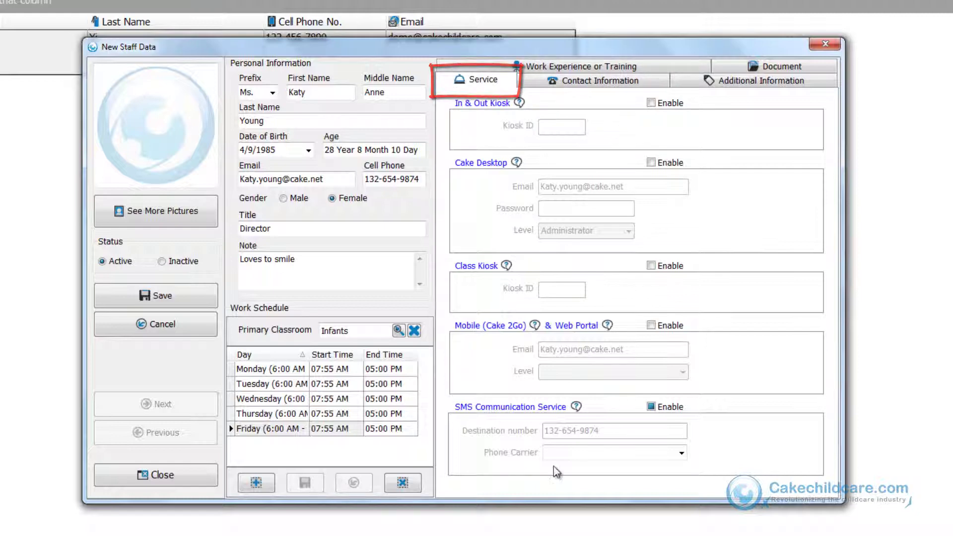
Step: Enable Cake Desktop login with a password at Administrator access level
left_click(670, 165)
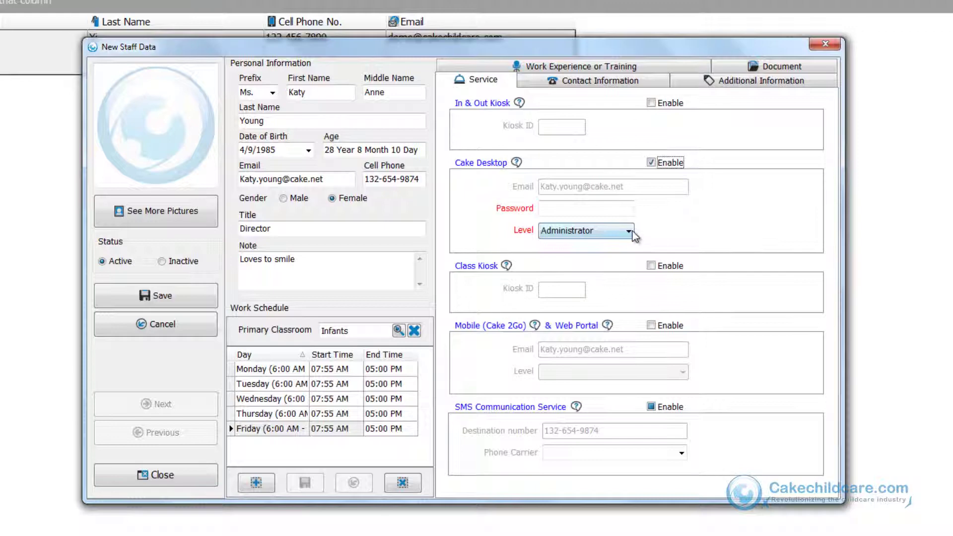
left_click(629, 210)
type("12")
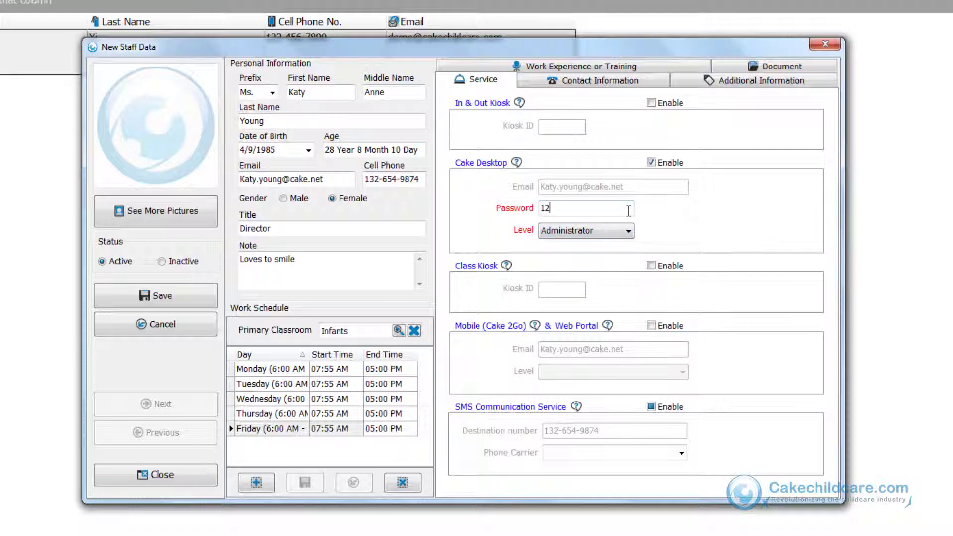
type("34")
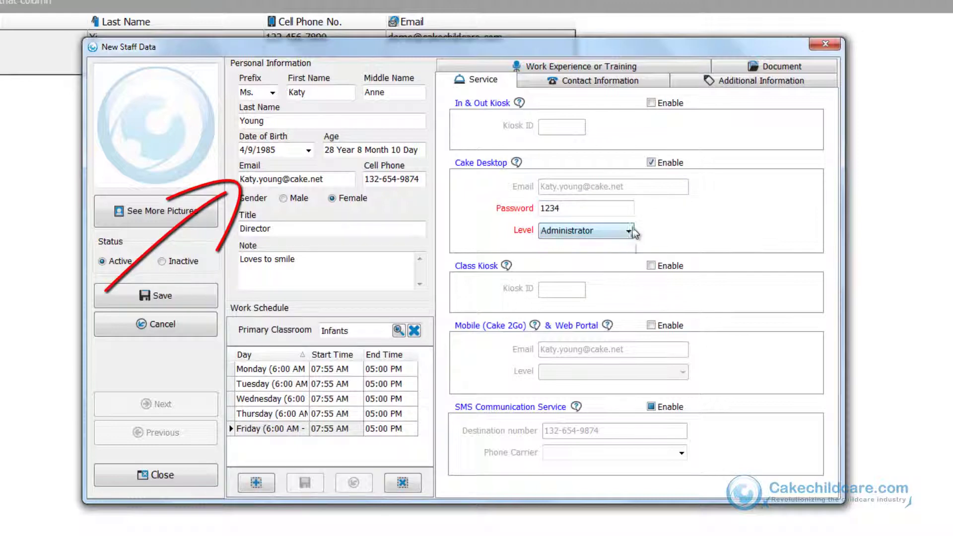
left_click(628, 231)
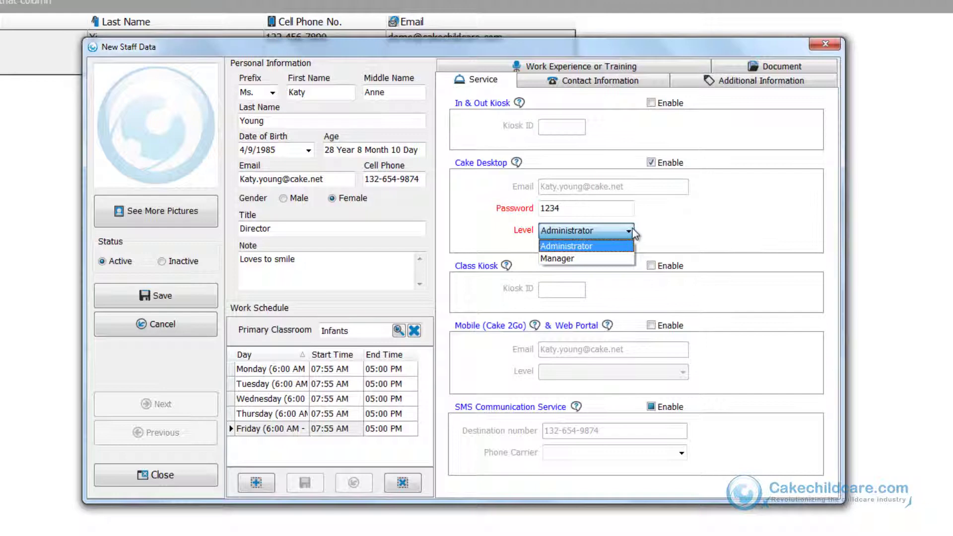
left_click(633, 232)
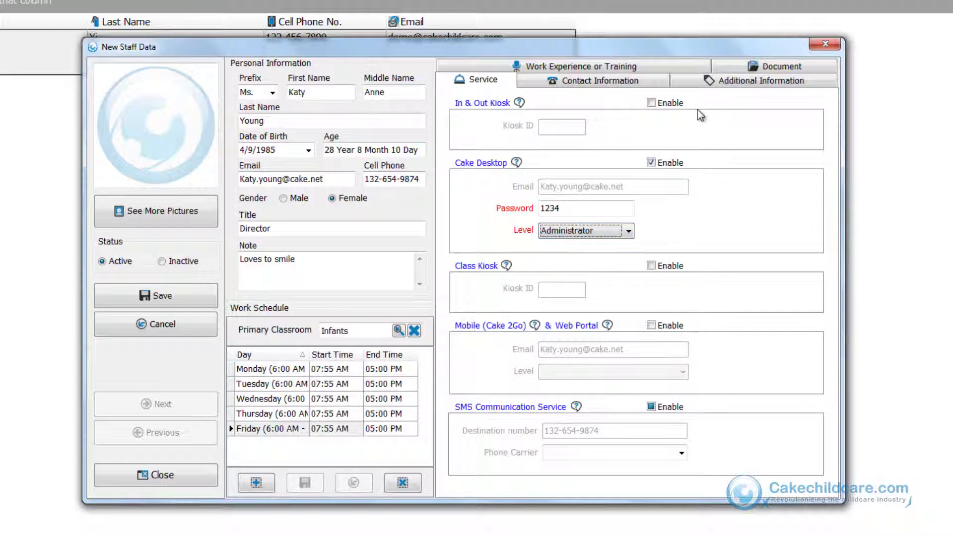
Step: Enable In & Out Kiosk, Class Kiosk, mobile/web portal and SMS services
left_click(676, 103)
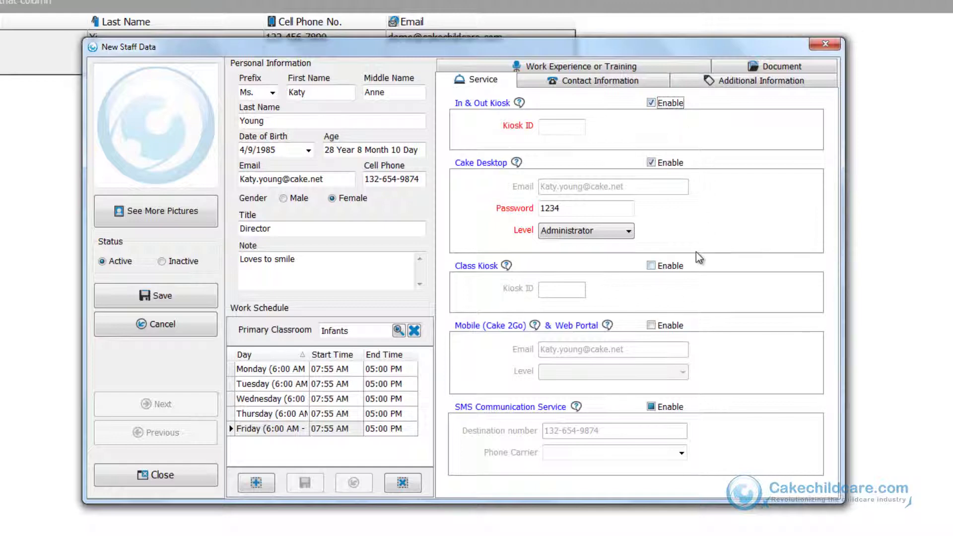
left_click(677, 266)
left_click(662, 325)
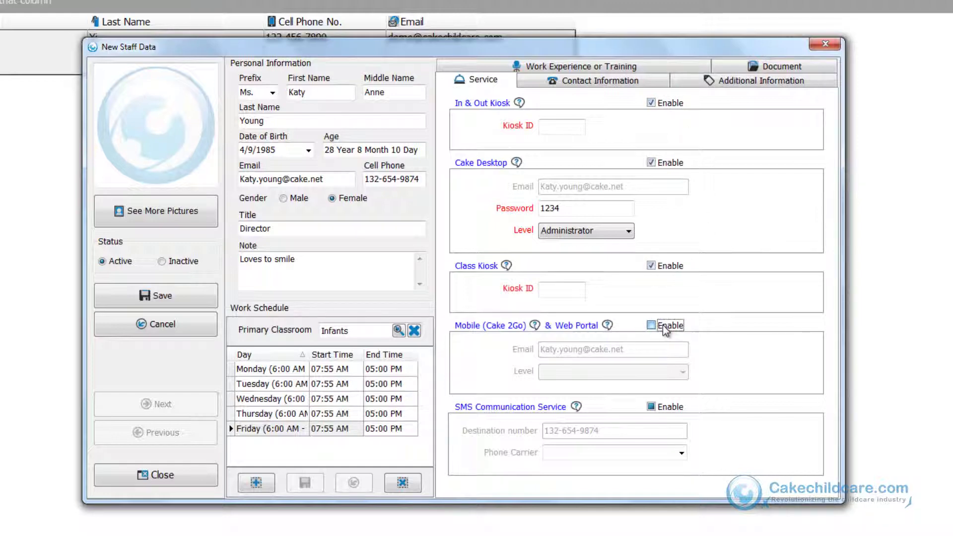
left_click(671, 409)
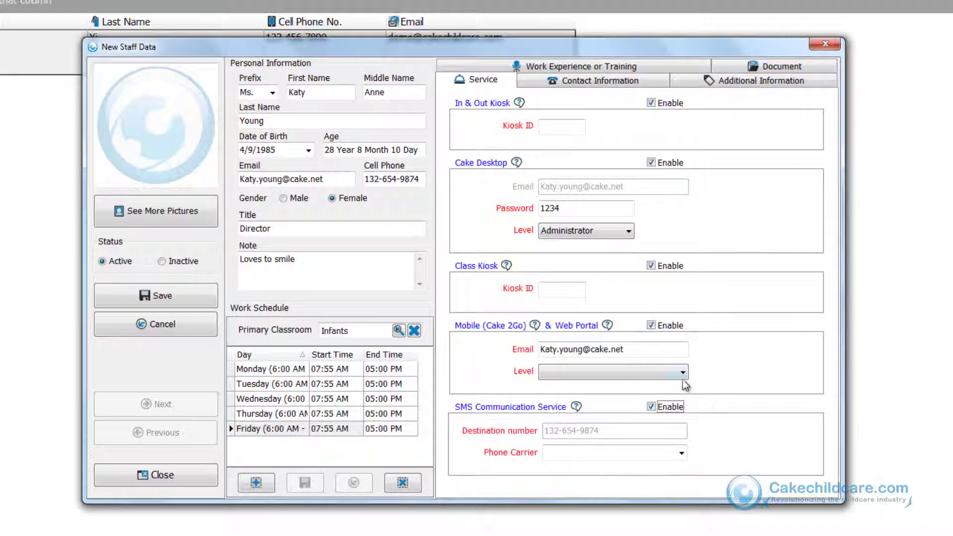
left_click(628, 92)
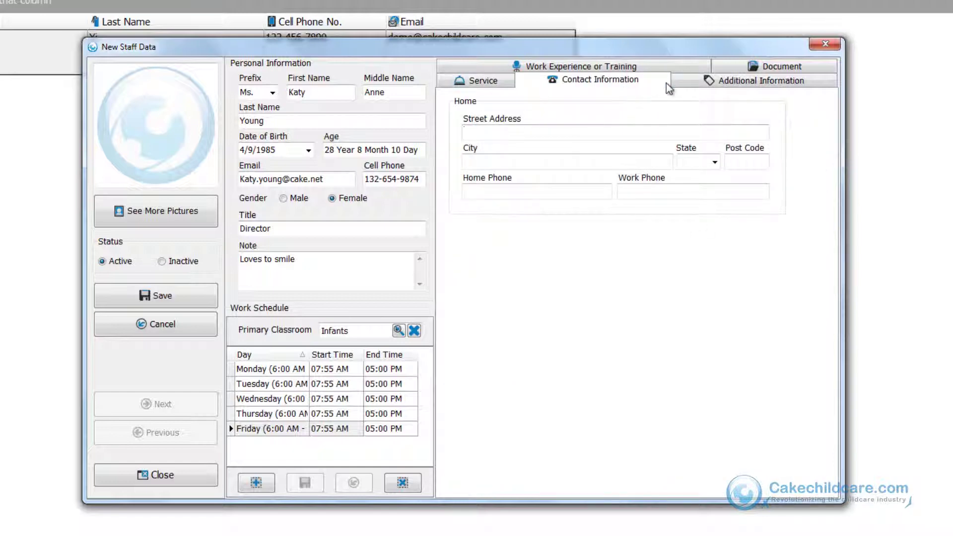
Step: Browse the Additional Information and Work Experience sections, ending on the Document section
left_click(681, 83)
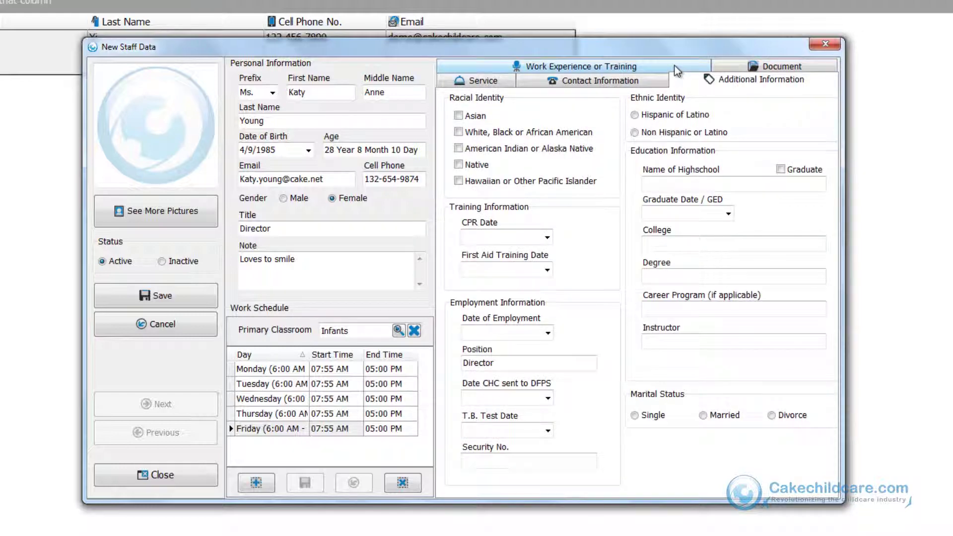
left_click(679, 71)
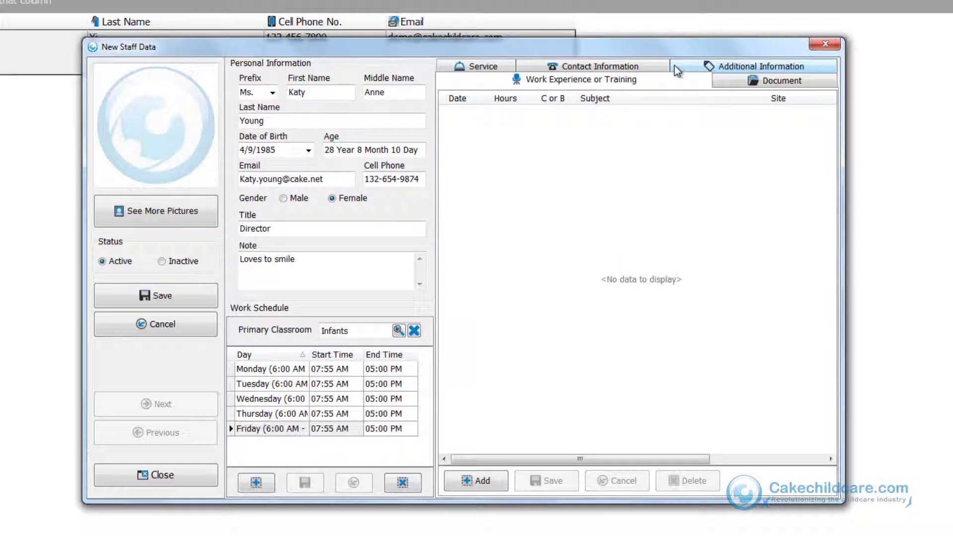
left_click(498, 490)
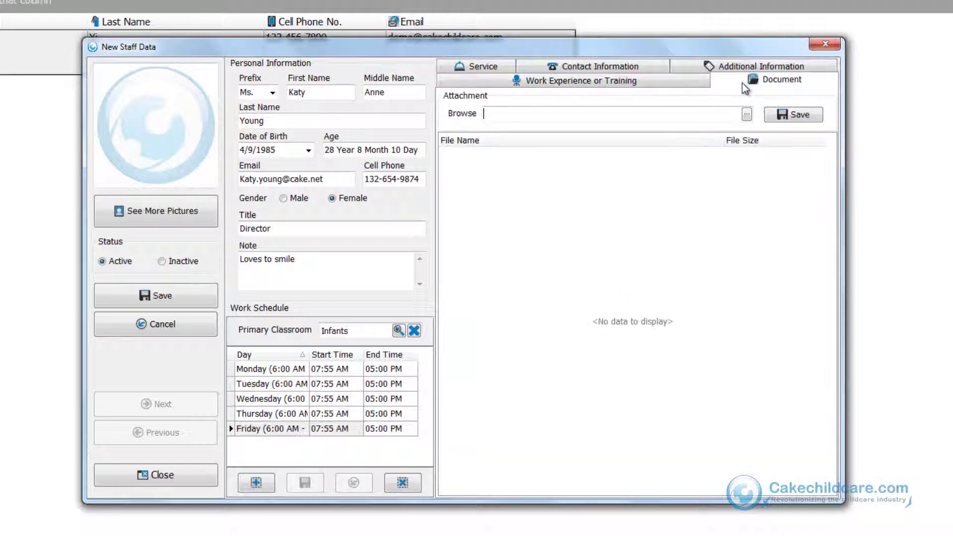
Step: Attach Work History.docx (12.06 kb) from the profile folder and save it
left_click(747, 114)
double_click(385, 194)
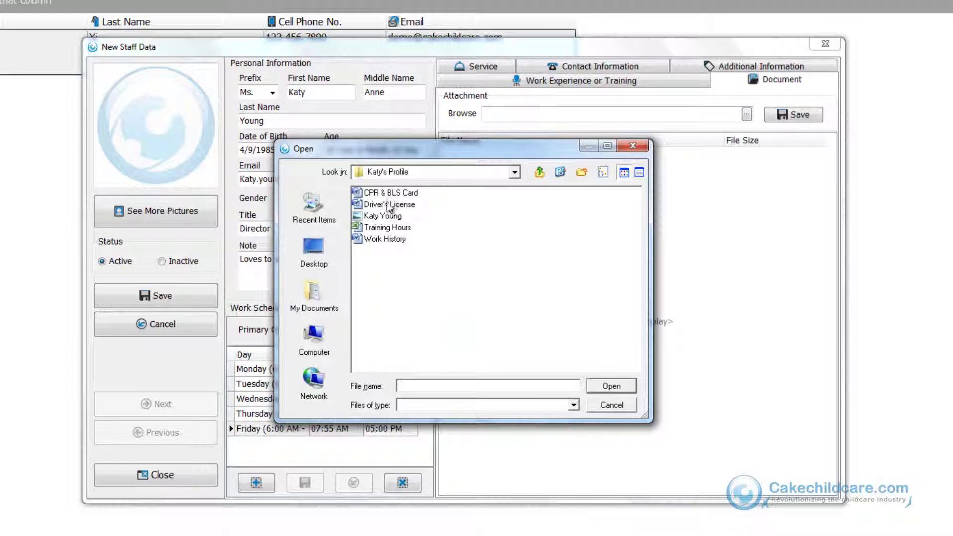
left_click(376, 240)
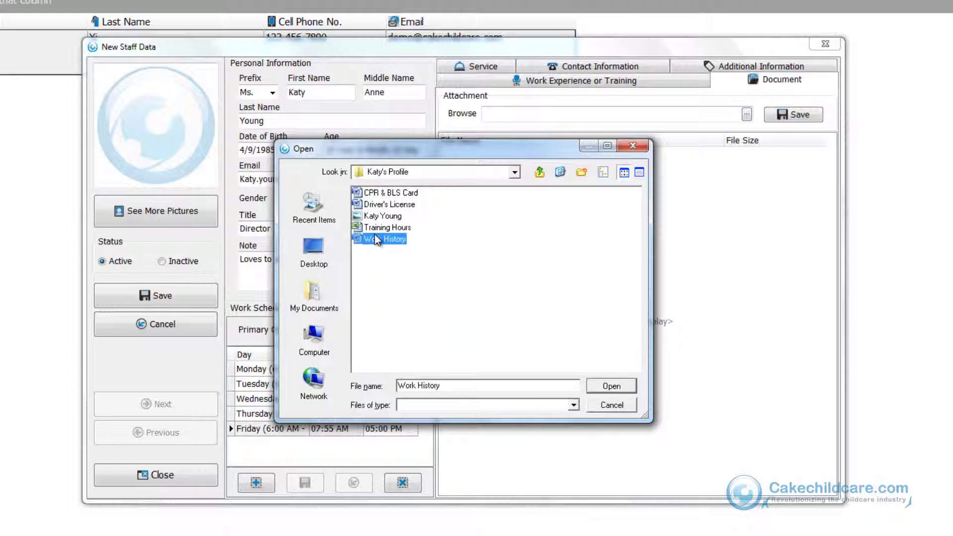
double_click(375, 237)
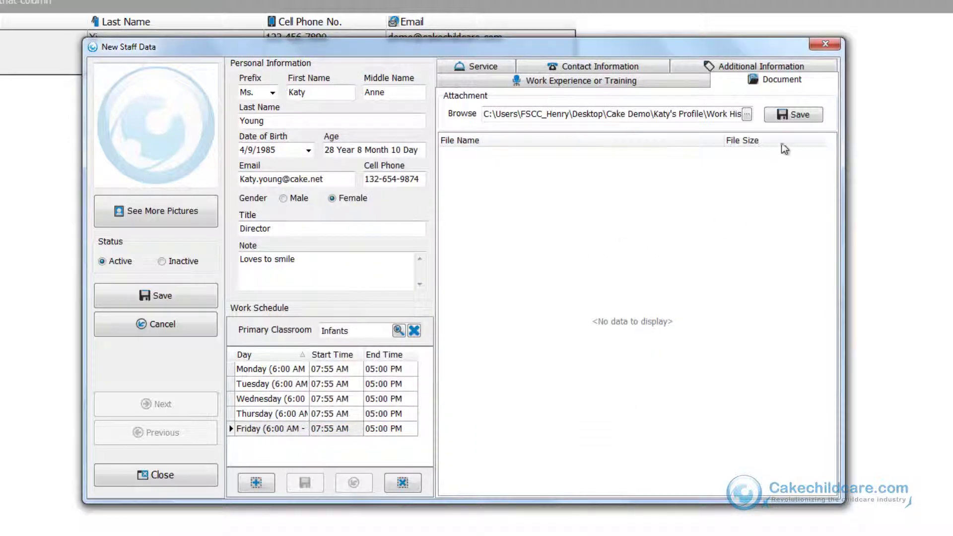
left_click(791, 119)
right_click(750, 158)
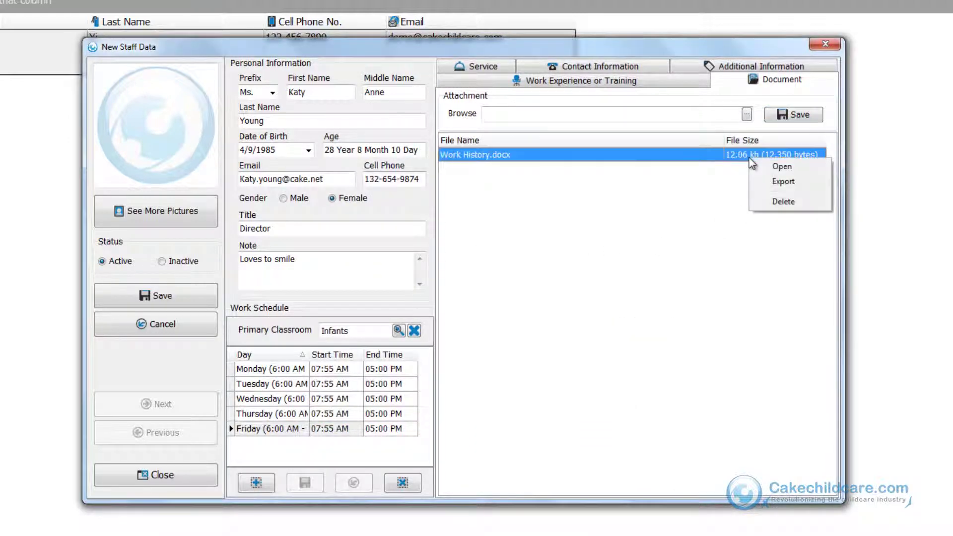
left_click(749, 199)
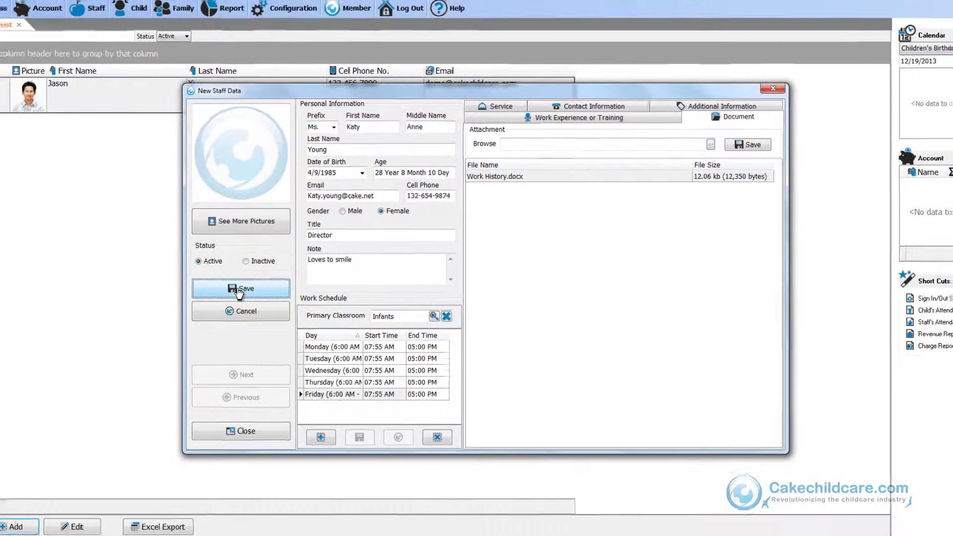
Step: Save the profile, widen Picture, move Email after Cell Phone No., and sort by cell phone ascending
left_click(153, 298)
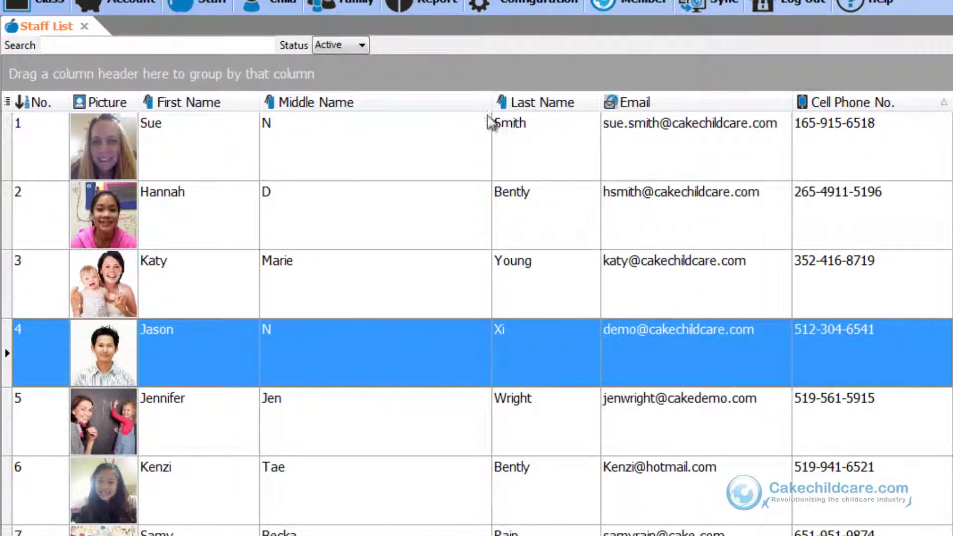
left_click_drag(493, 101, 370, 117)
left_click_drag(186, 102, 186, 103)
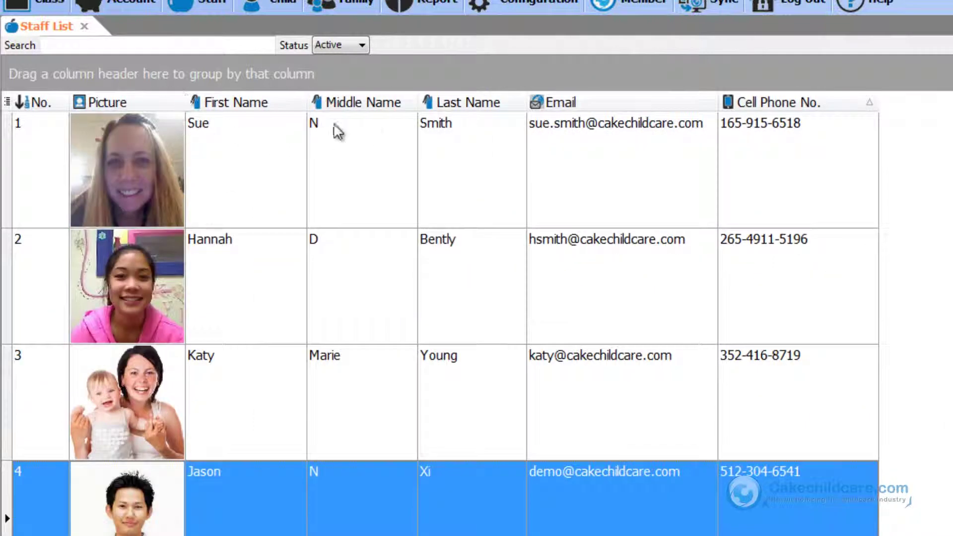
left_click_drag(592, 101, 889, 114)
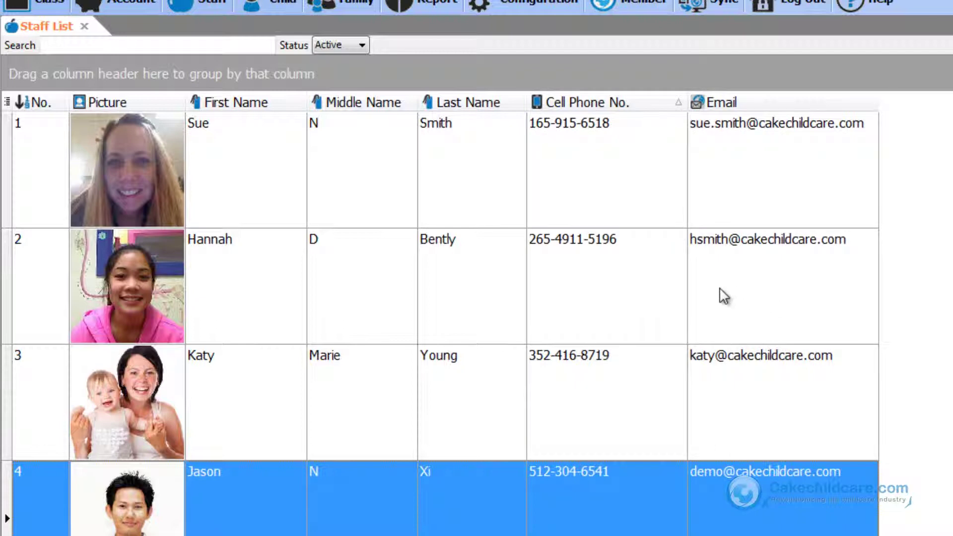
left_click(225, 105)
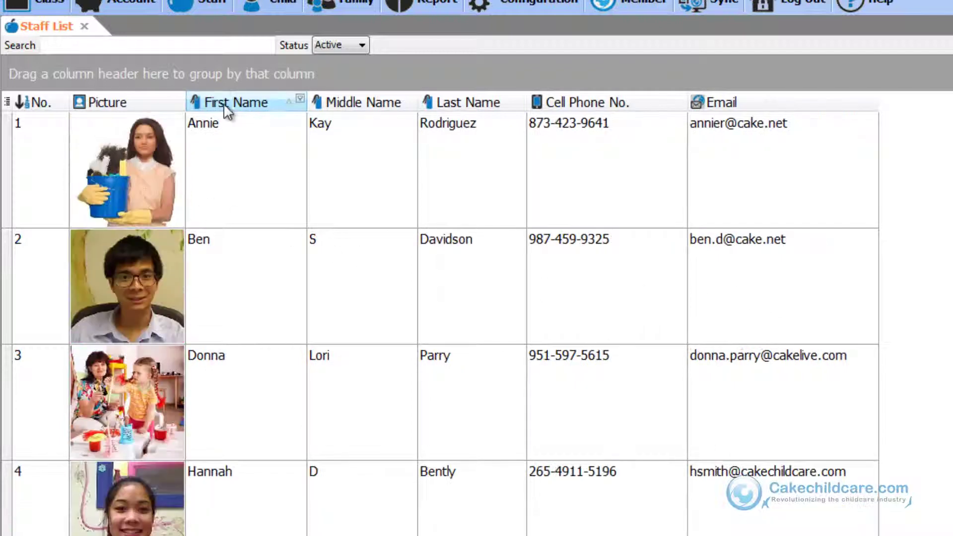
left_click(602, 110)
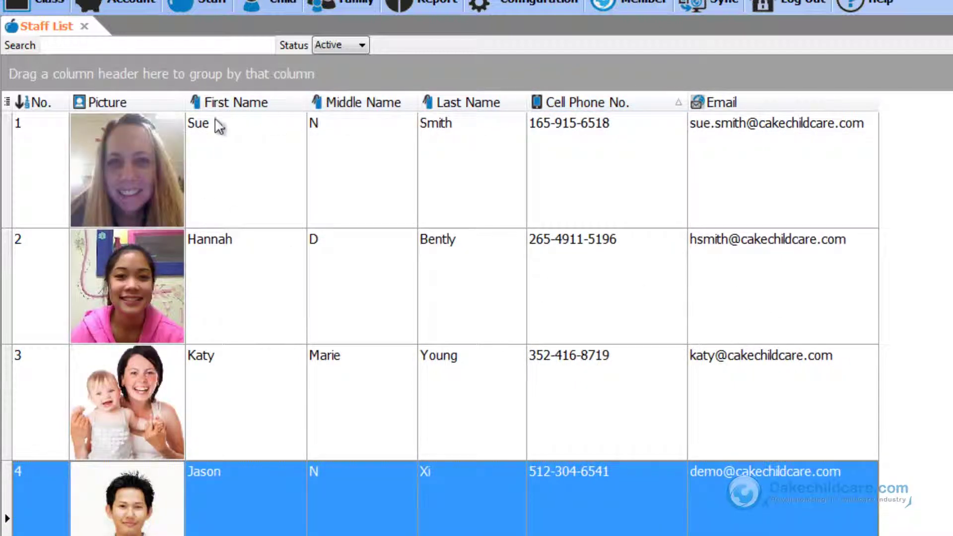
Step: Hide the Middle Name and Email columns and add a Title column to the staff grid
left_click(7, 103)
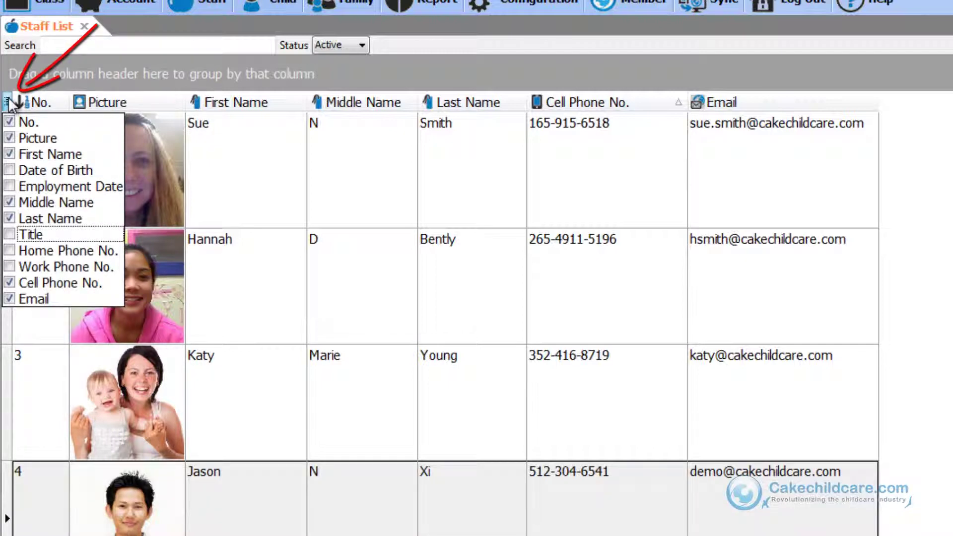
left_click(10, 202)
left_click(10, 234)
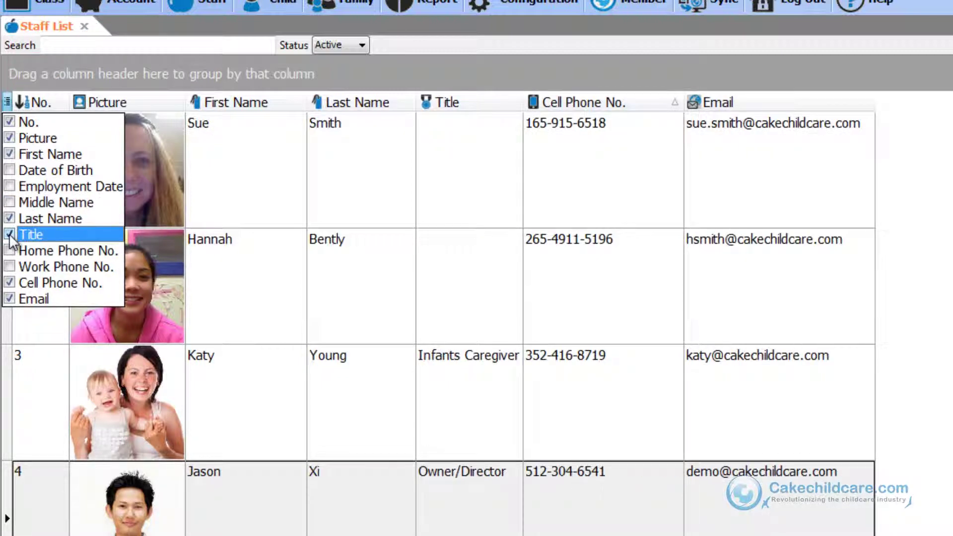
left_click(9, 299)
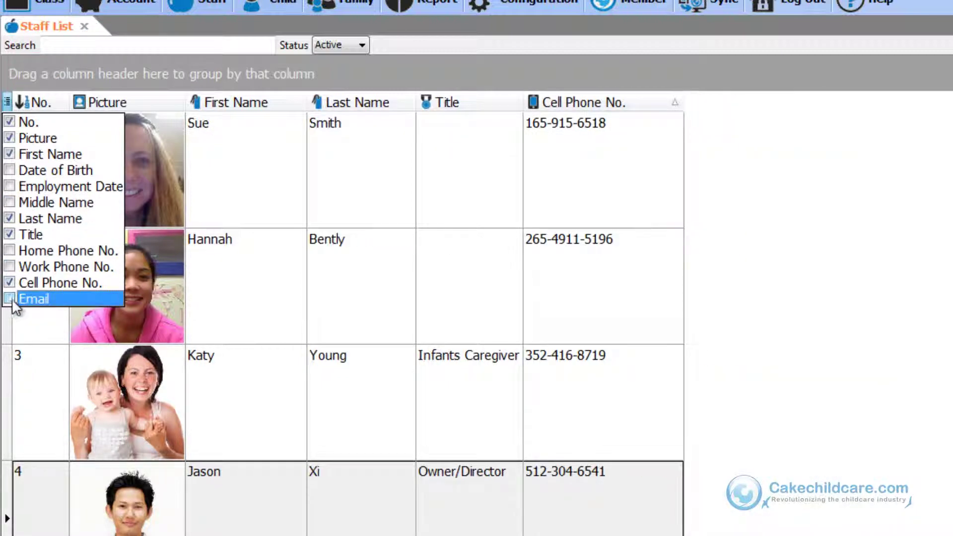
left_click(481, 298)
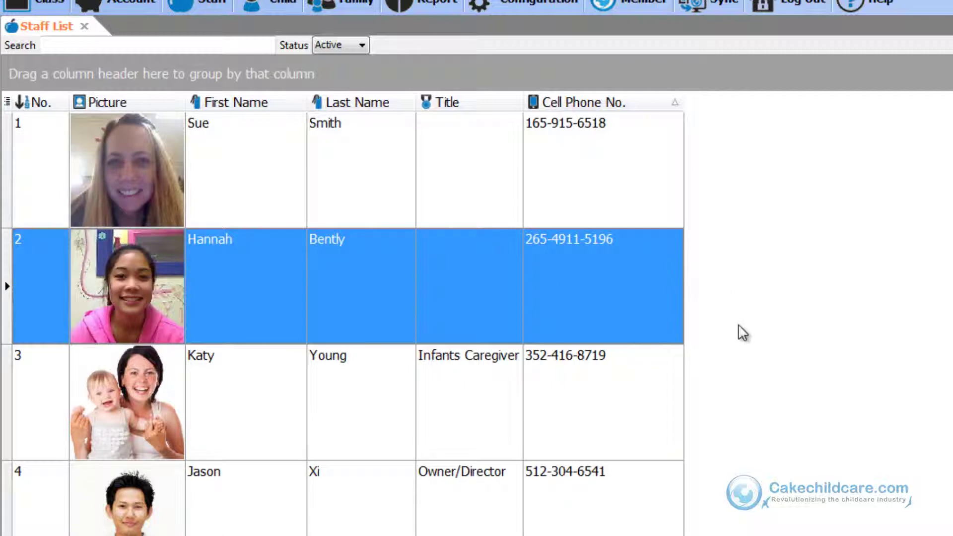
scroll(734, 332, "down", 2)
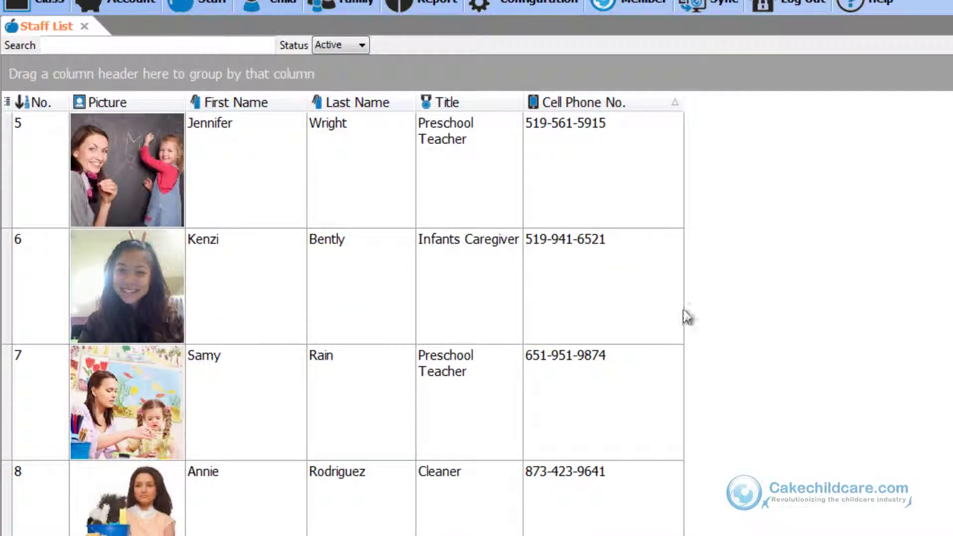
left_click_drag(344, 100, 343, 64)
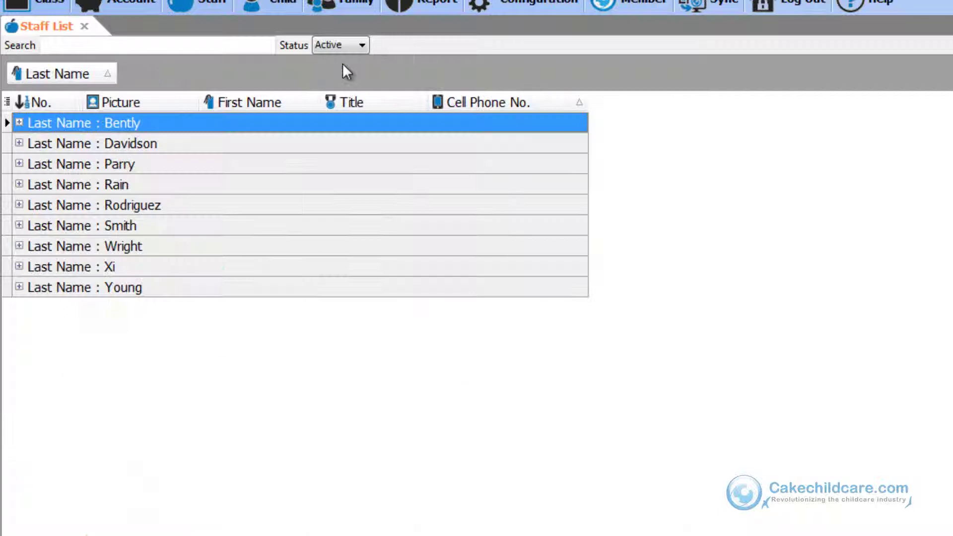
double_click(505, 220)
double_click(524, 172)
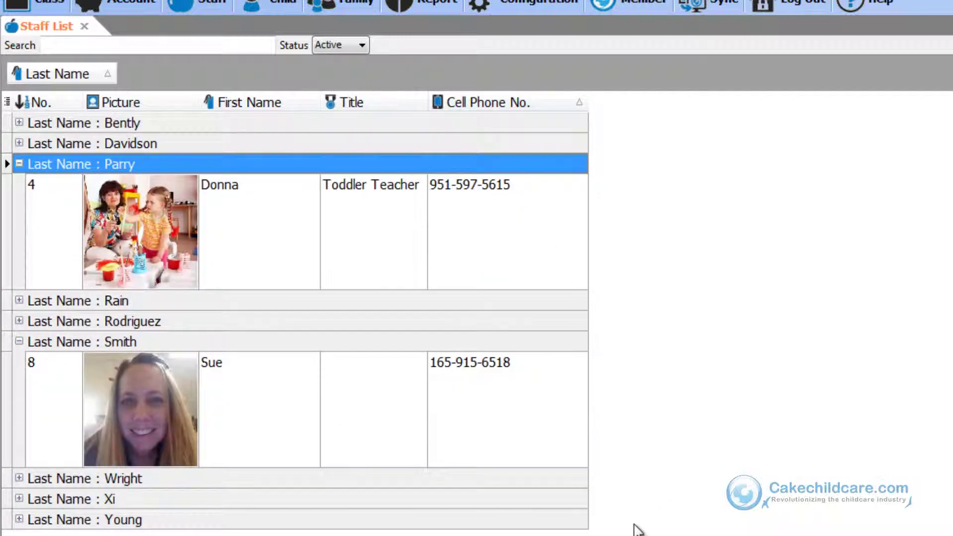
left_click_drag(75, 80, 342, 105)
scroll(543, 270, "up", 3)
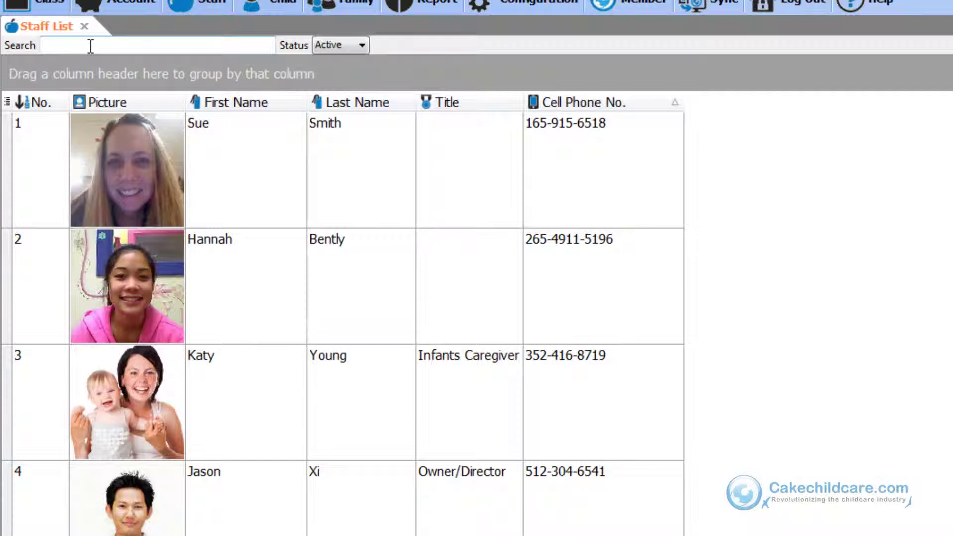
left_click(91, 47)
type("Donna")
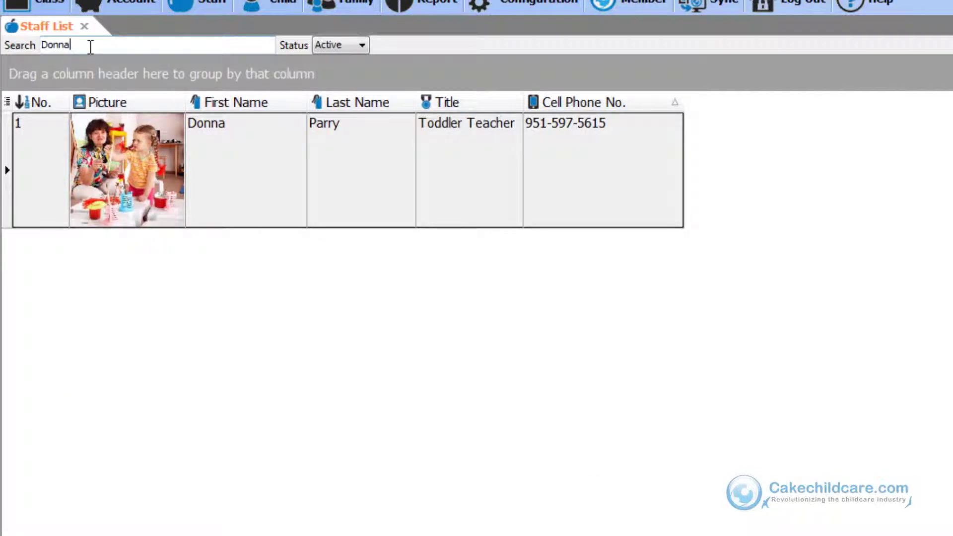
key("BackSpace")
key("BackSpace")
key("BackSpace")
key("BackSpace")
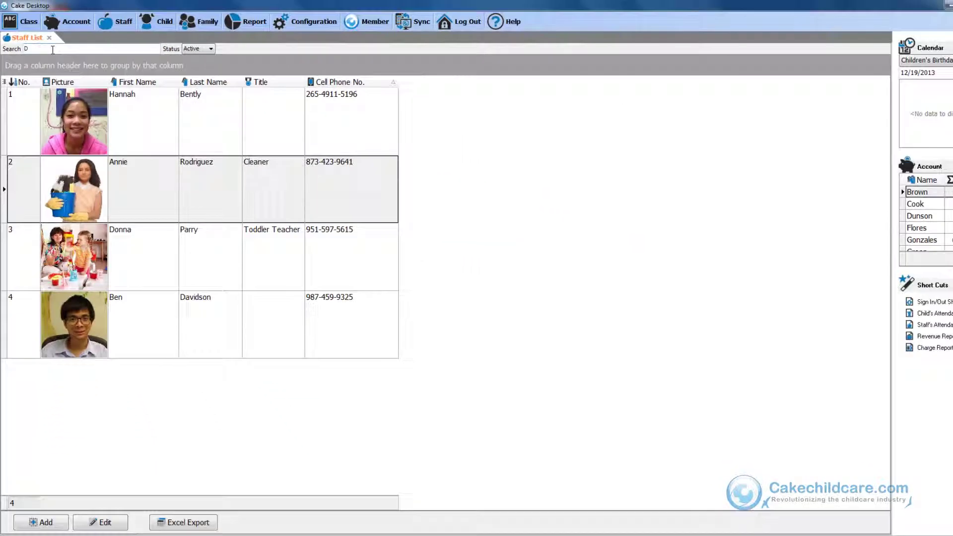
key("BackSpace")
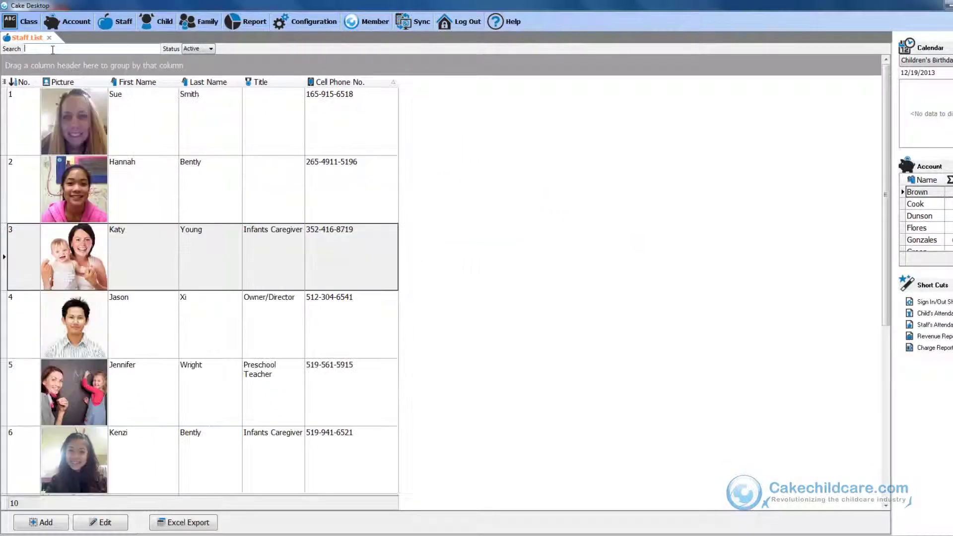
type("Do")
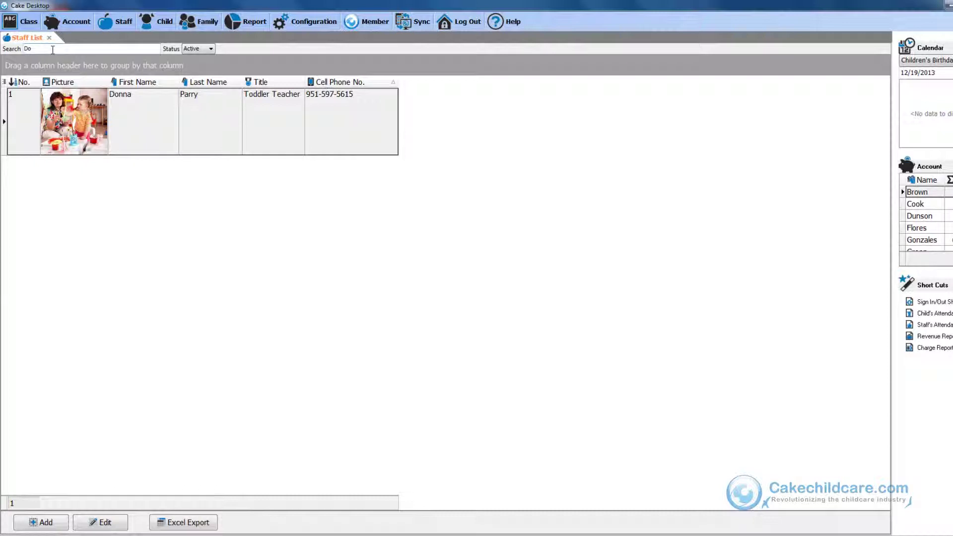
key("BackSpace")
key("BackSpace")
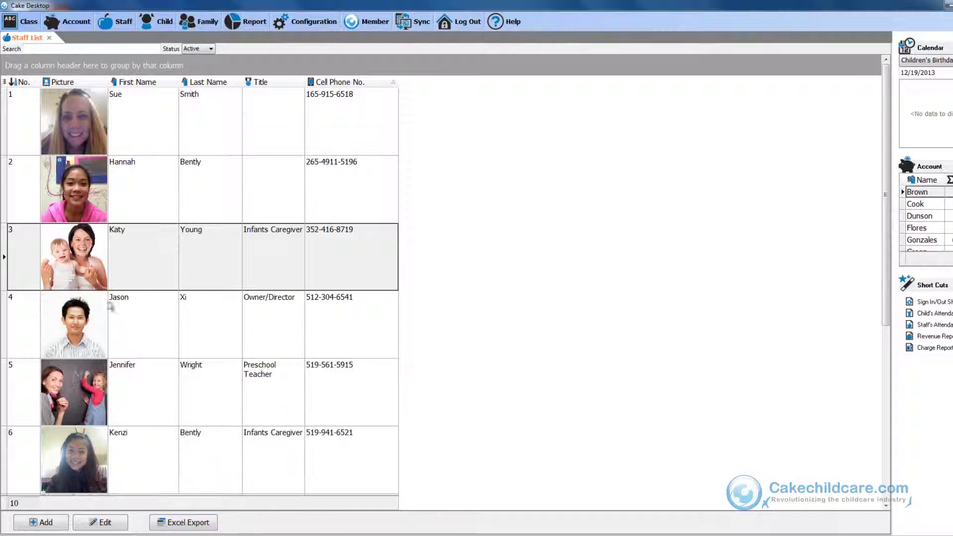
Step: Set the new staff member's status to Inactive, save, and close the record
double_click(137, 246)
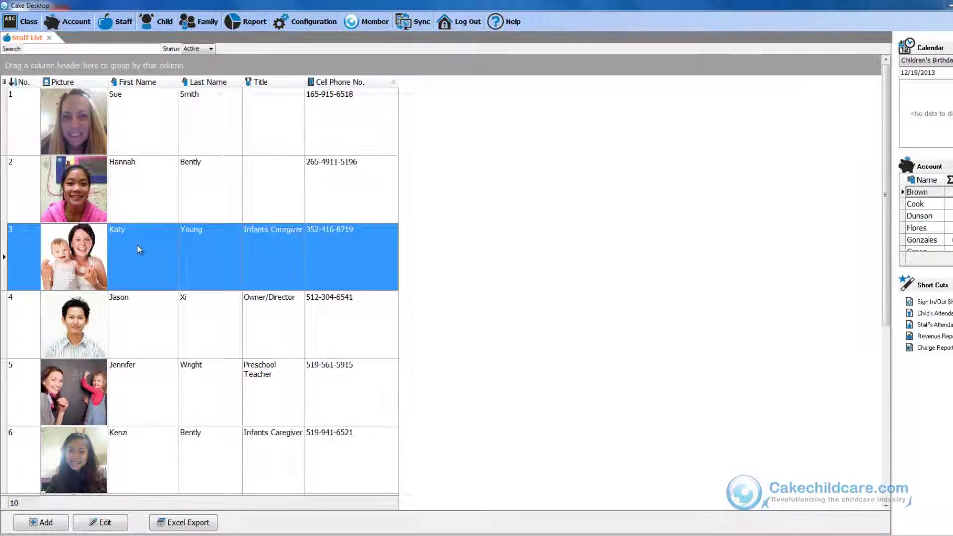
left_click(291, 269)
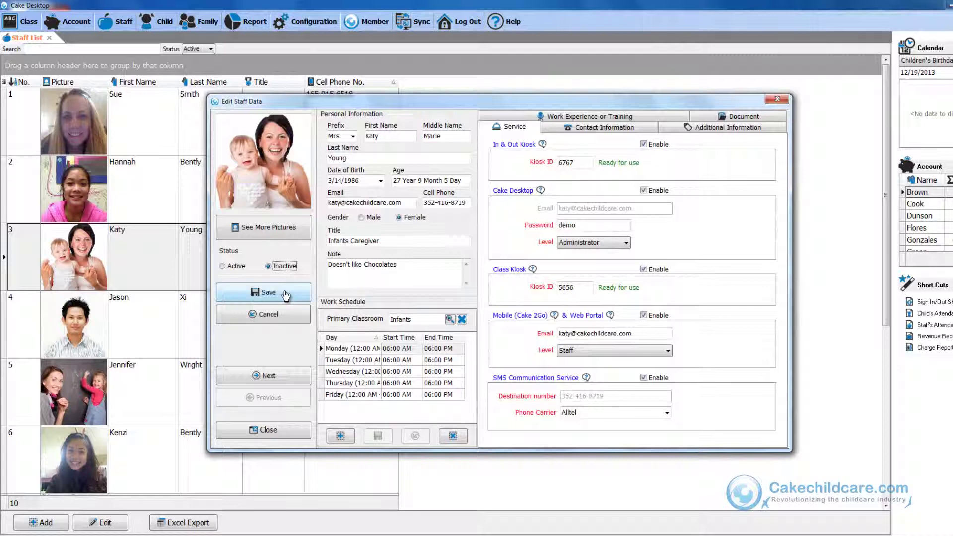
left_click(287, 294)
left_click(292, 432)
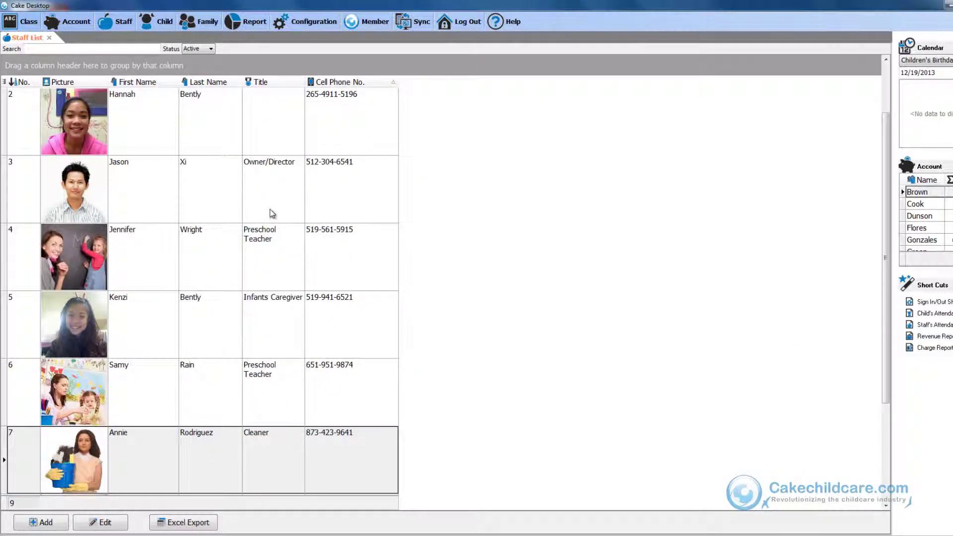
Step: Filter the staff list to Inactive and set the Infants Caregiver's status back to Active
left_click(201, 48)
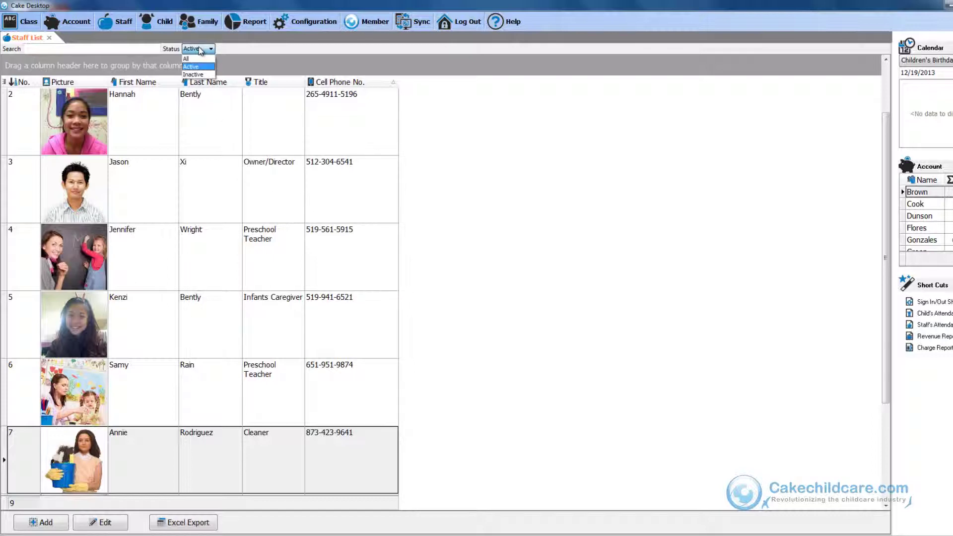
left_click(194, 75)
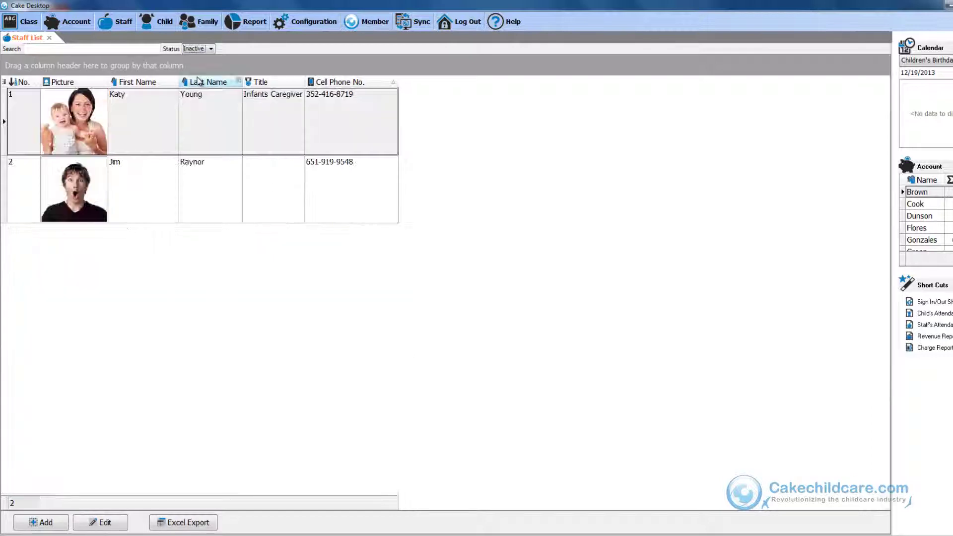
double_click(171, 134)
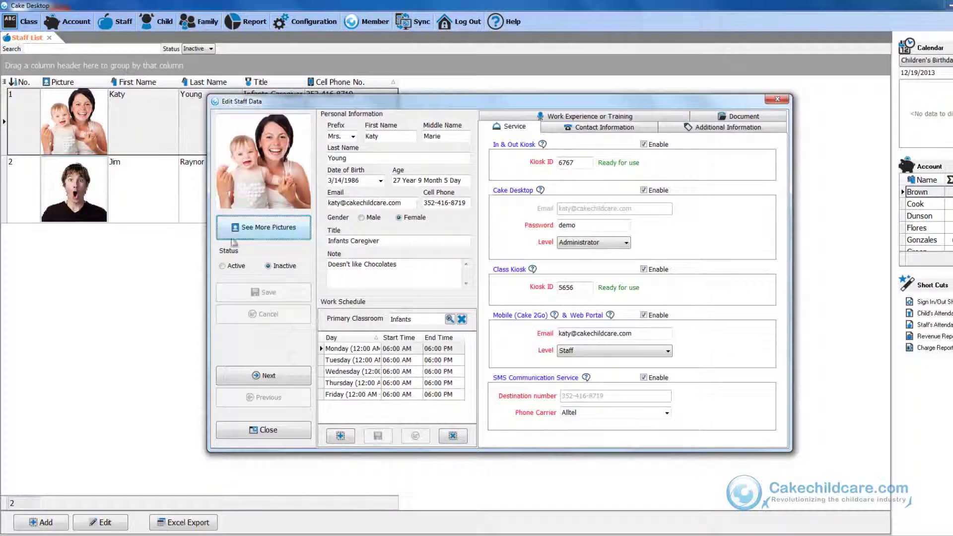
left_click(230, 265)
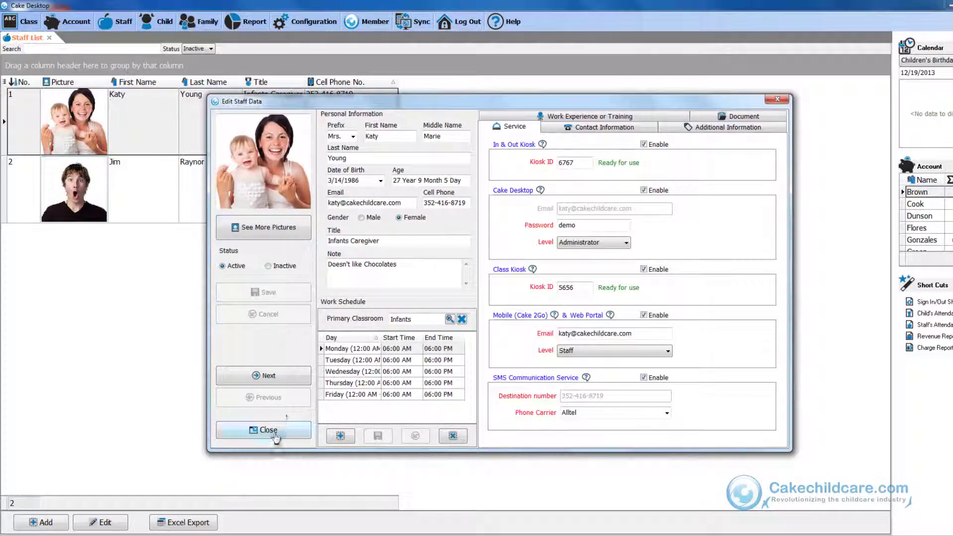
left_click(268, 430)
Step: Set the Status filter to All so all 11 staff are listed, and select the reactivated staff member
left_click(201, 48)
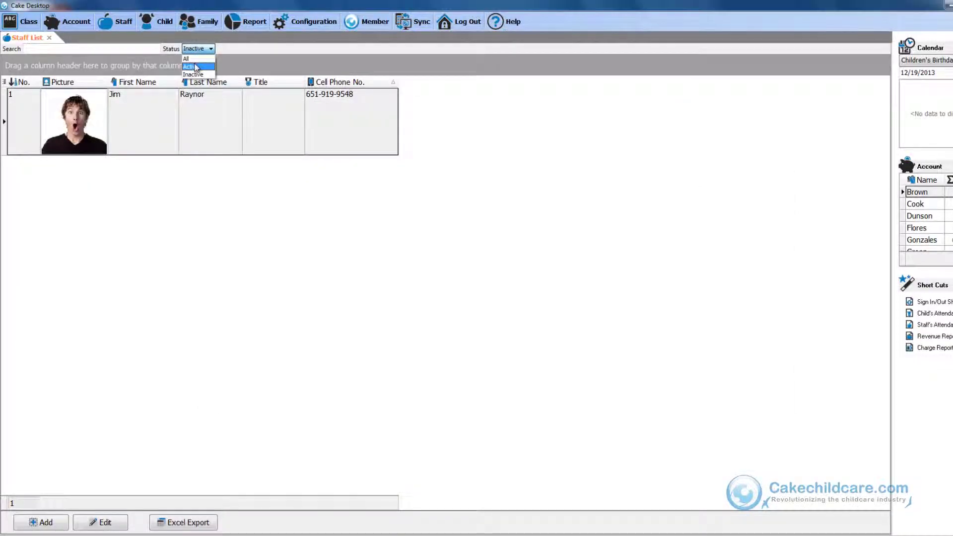
left_click(194, 59)
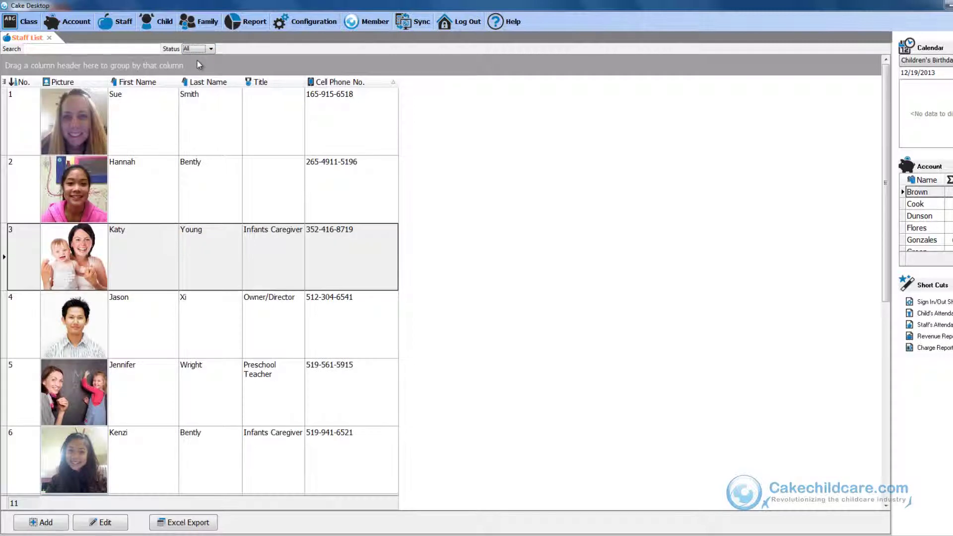
left_click(198, 233)
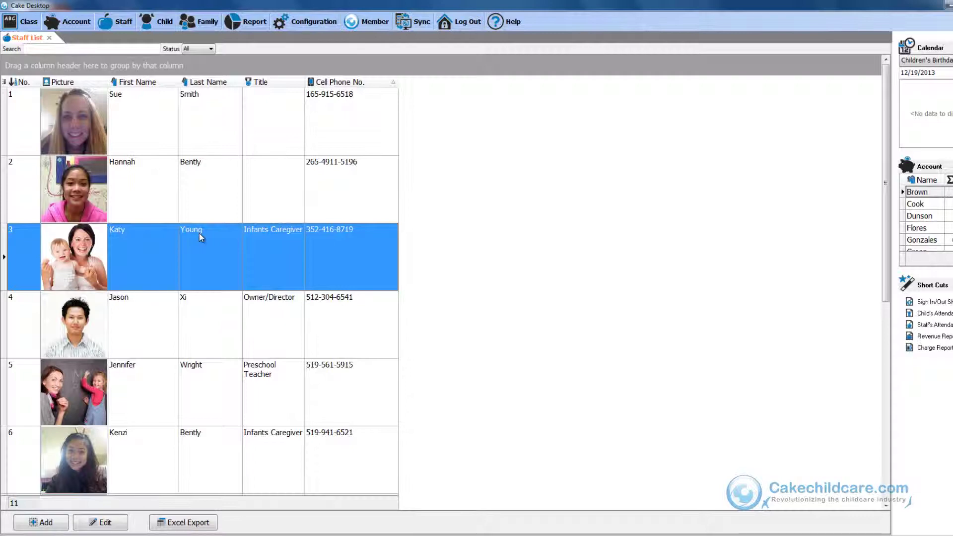
Step: Start logging out of Cake Desktop to bring up the logout confirmation
left_click(471, 22)
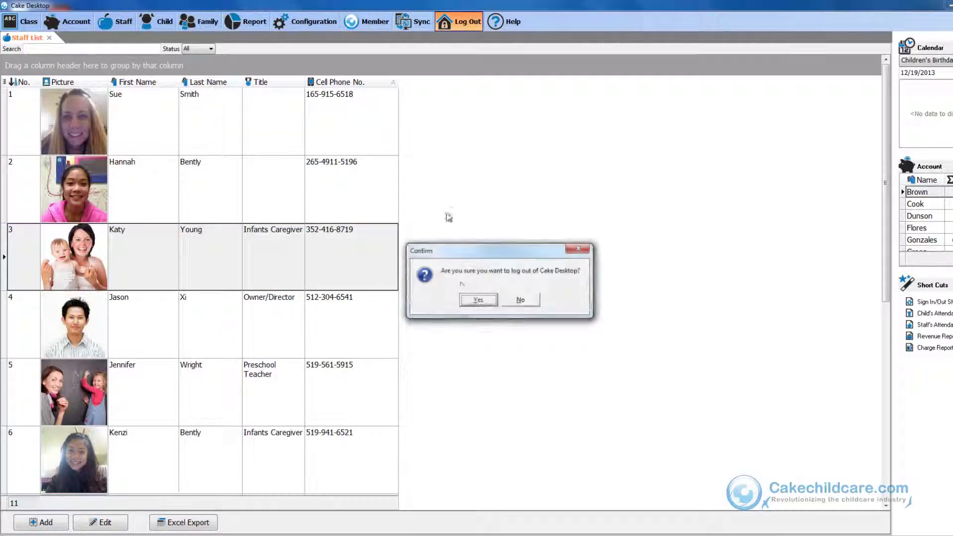